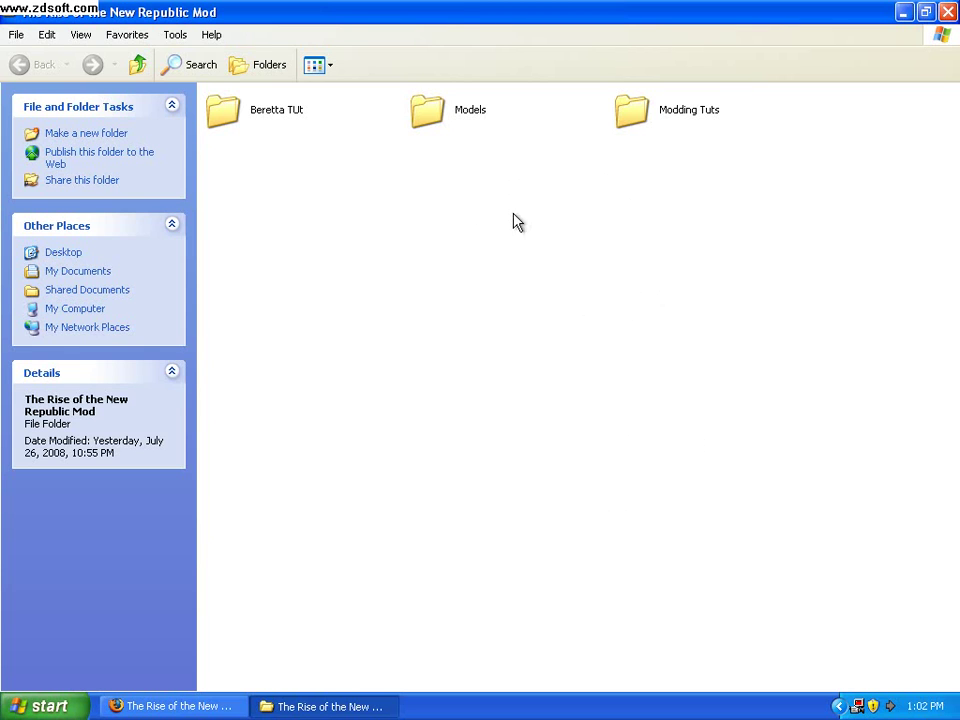
- Open the Modding Tuts folder to reveal Kotor Tool, Output, mdlops and ber.3DS
double_click(632, 109)
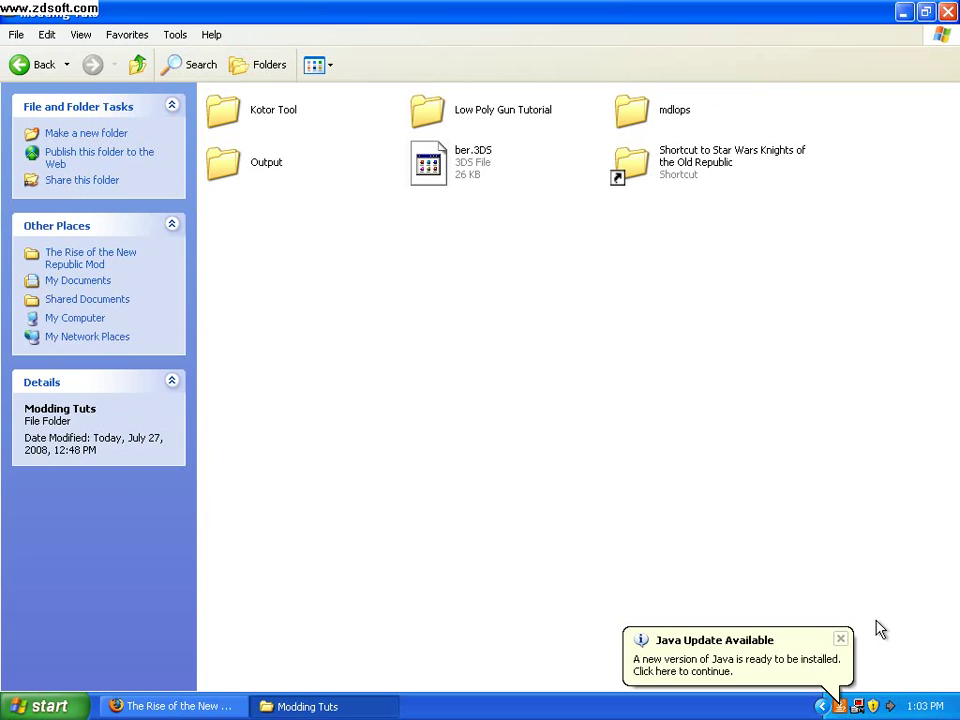
- Dismiss the Java update notice, then select and deselect the KOTOR game shortcut
left_click(840, 638)
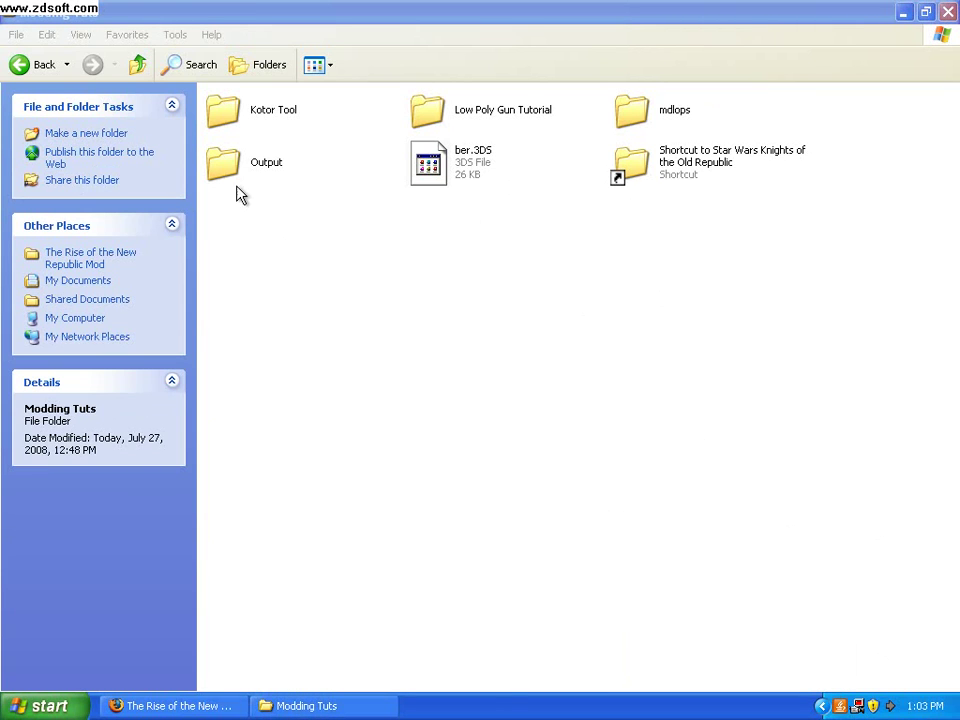
left_click(678, 187)
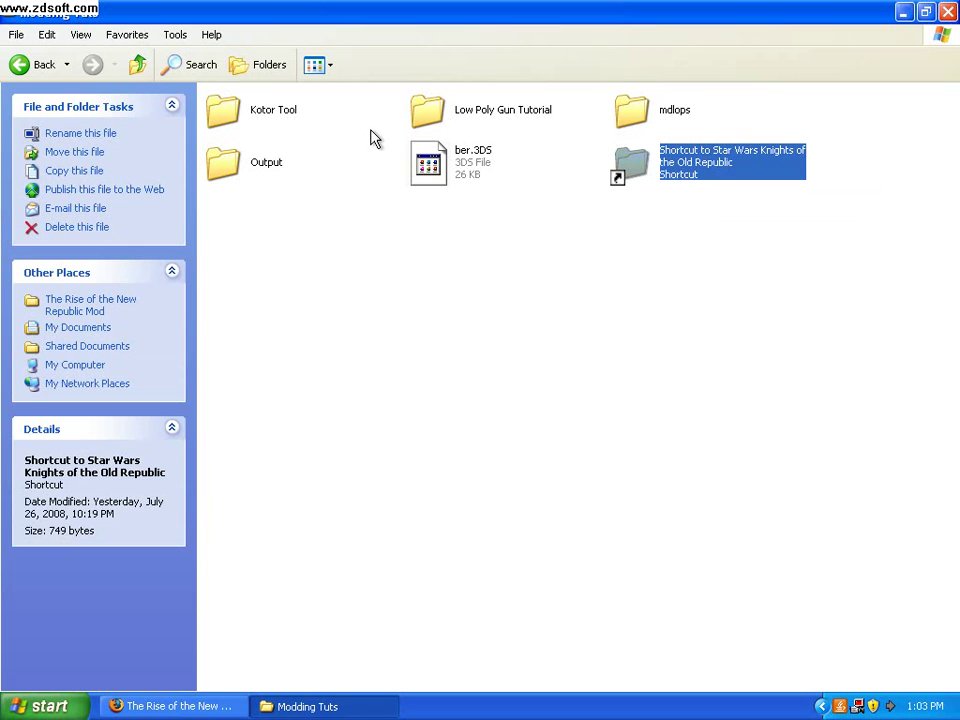
left_click(705, 414)
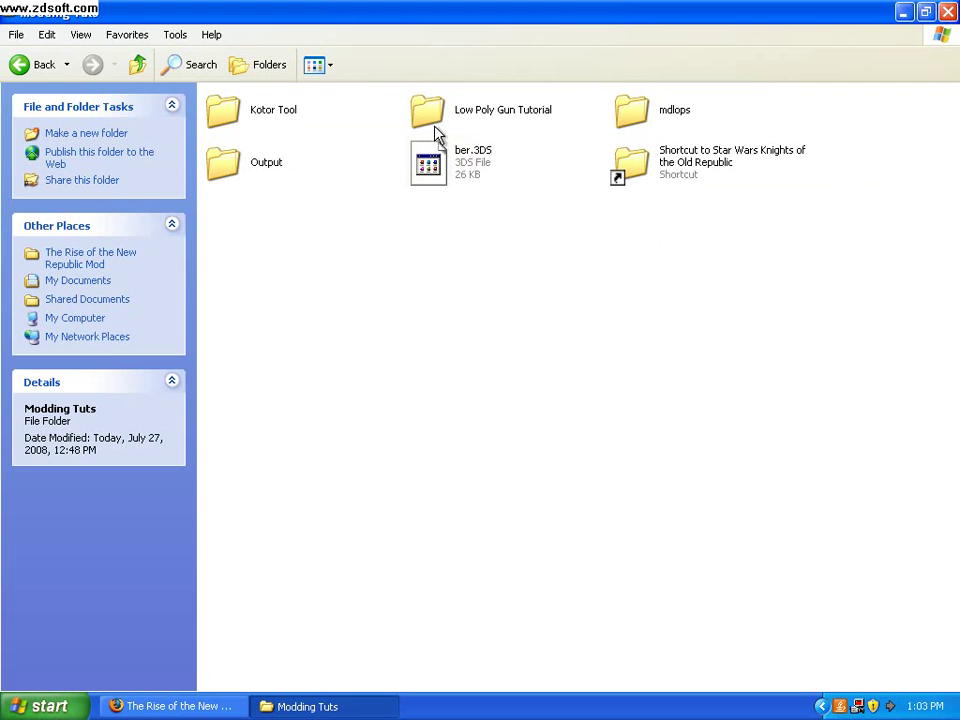
- Launch Kotor Tool v1.0.2210 from the Kotor Tool folder, then go back to Modding Tuts
double_click(214, 111)
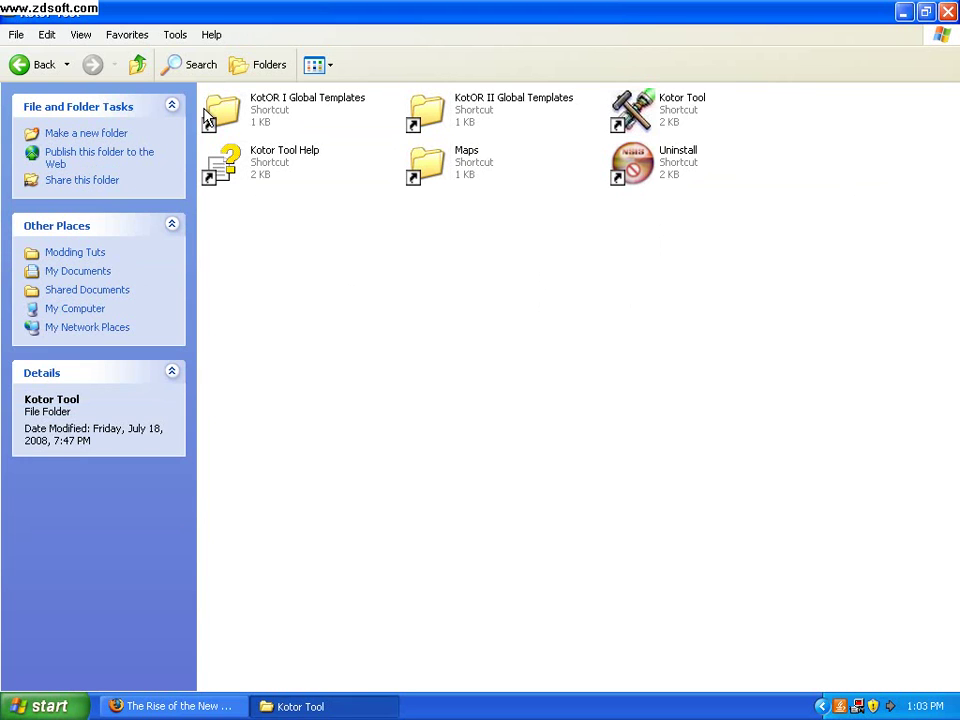
double_click(630, 112)
left_click(17, 65)
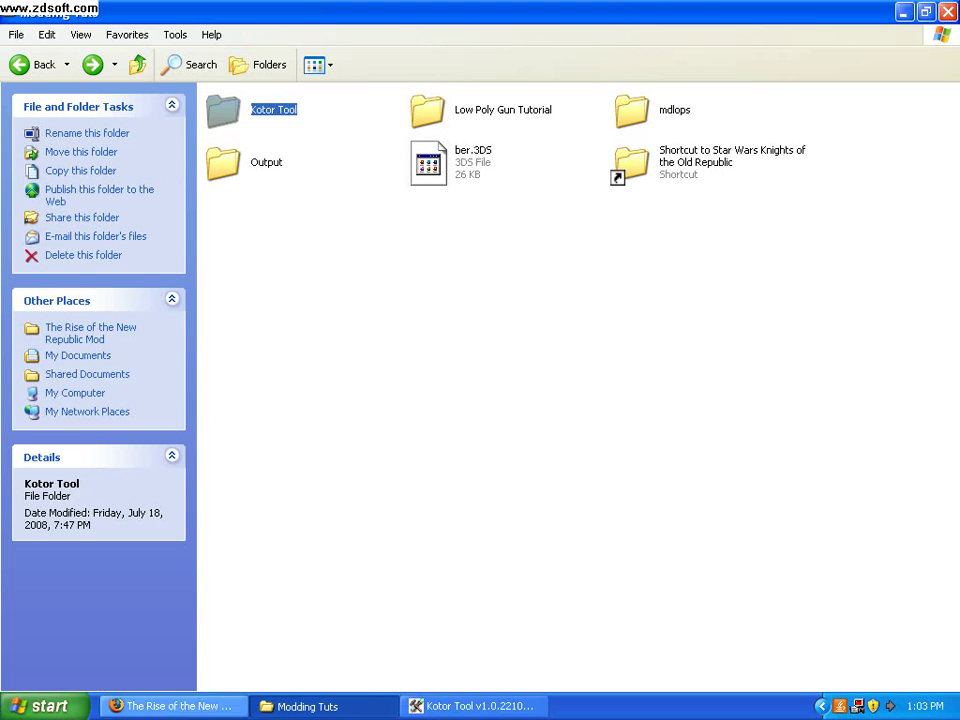
- Collapse the Aurora Model, items.bif, BIFs and Kotor I branches in Kotor Tool's resource tree
left_click(443, 706)
left_click(624, 386)
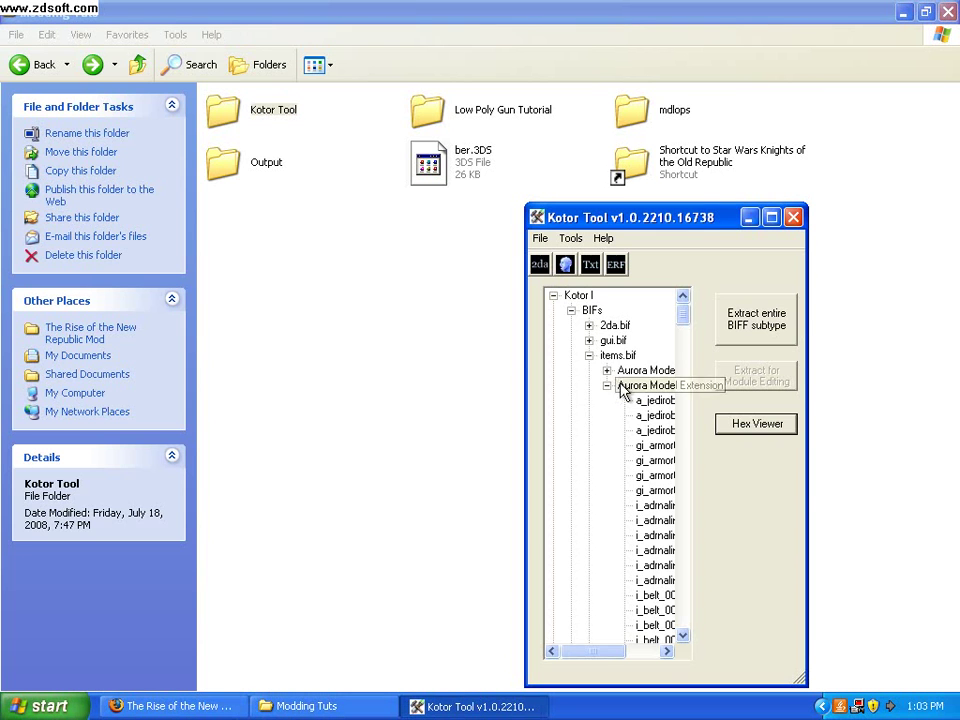
left_click(605, 371)
left_click(589, 355)
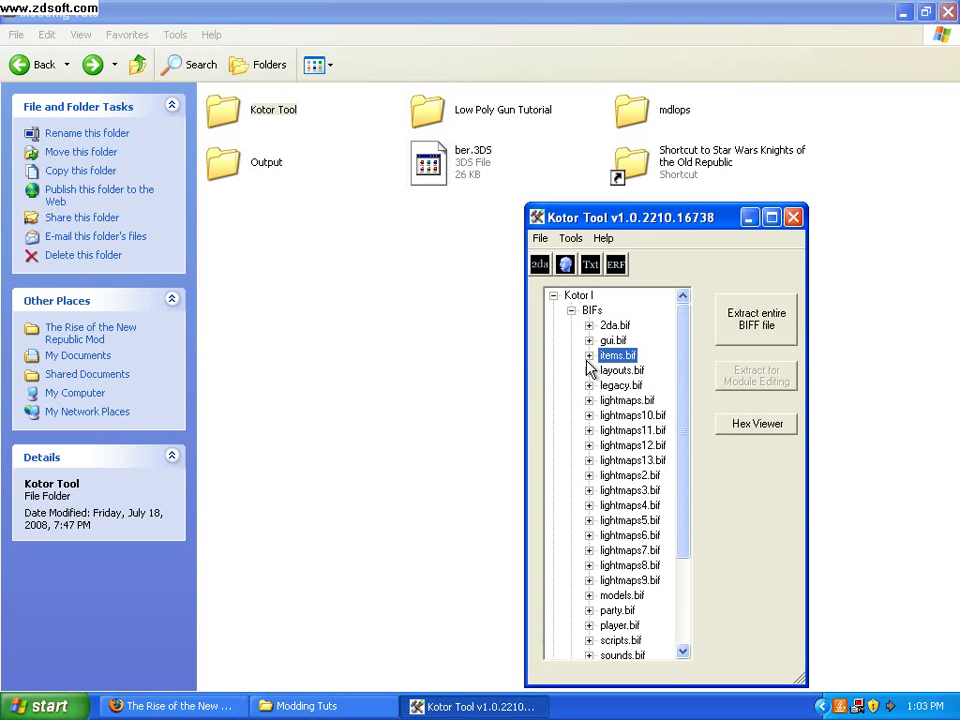
left_click(571, 310)
left_click(553, 296)
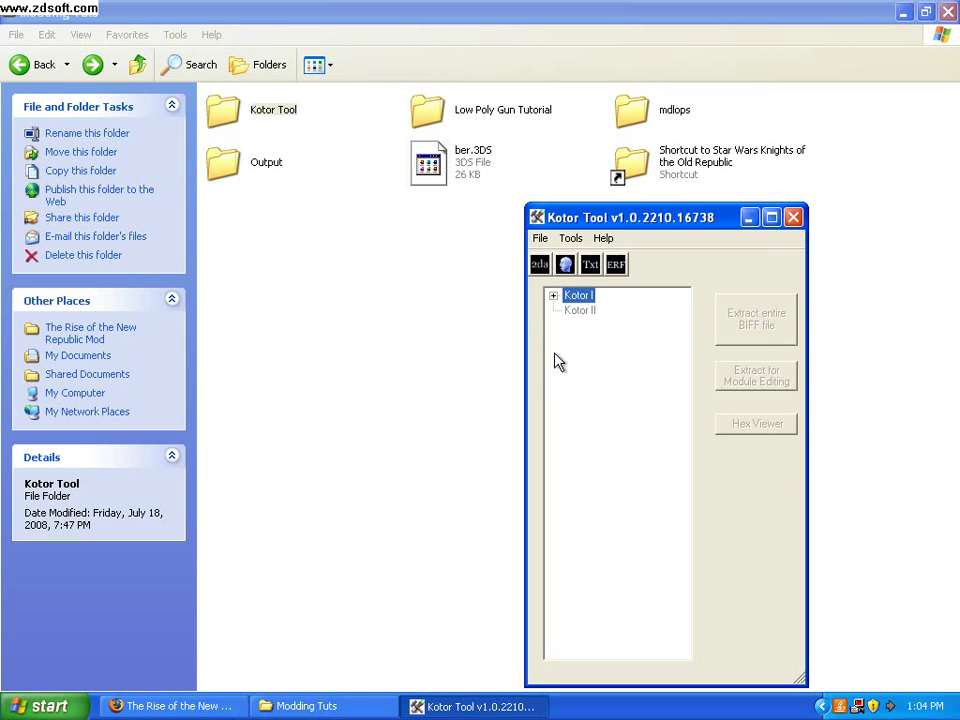
- Expand Kotor I and its BIFs list, browsing 2da.bif through textures.bif and briefly models.bif
left_click(552, 295)
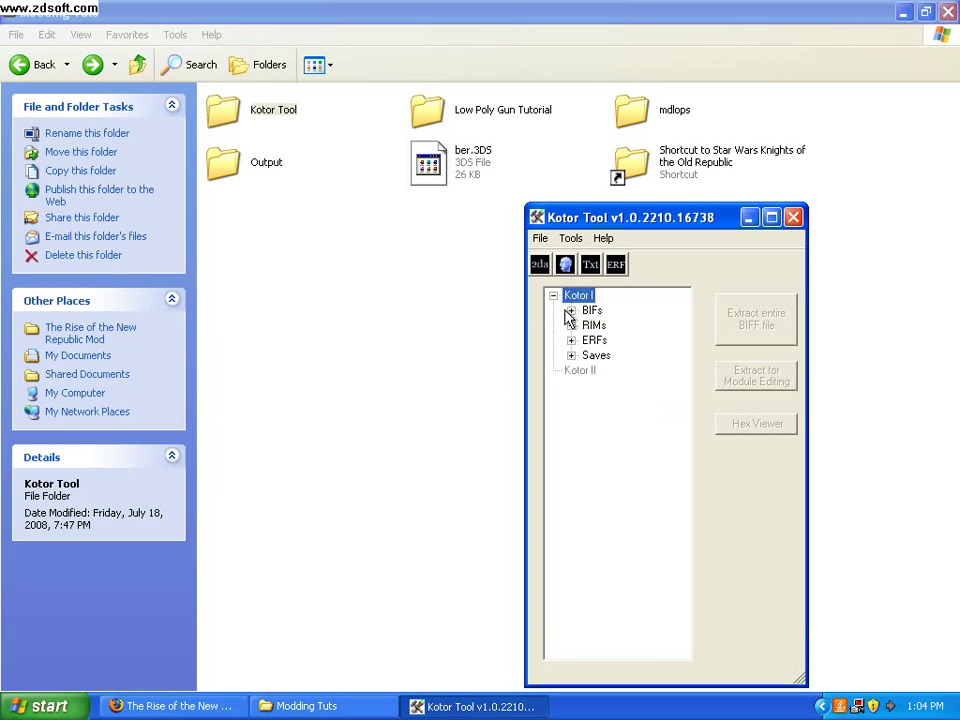
left_click(567, 311)
scroll(636, 339, "up", 1)
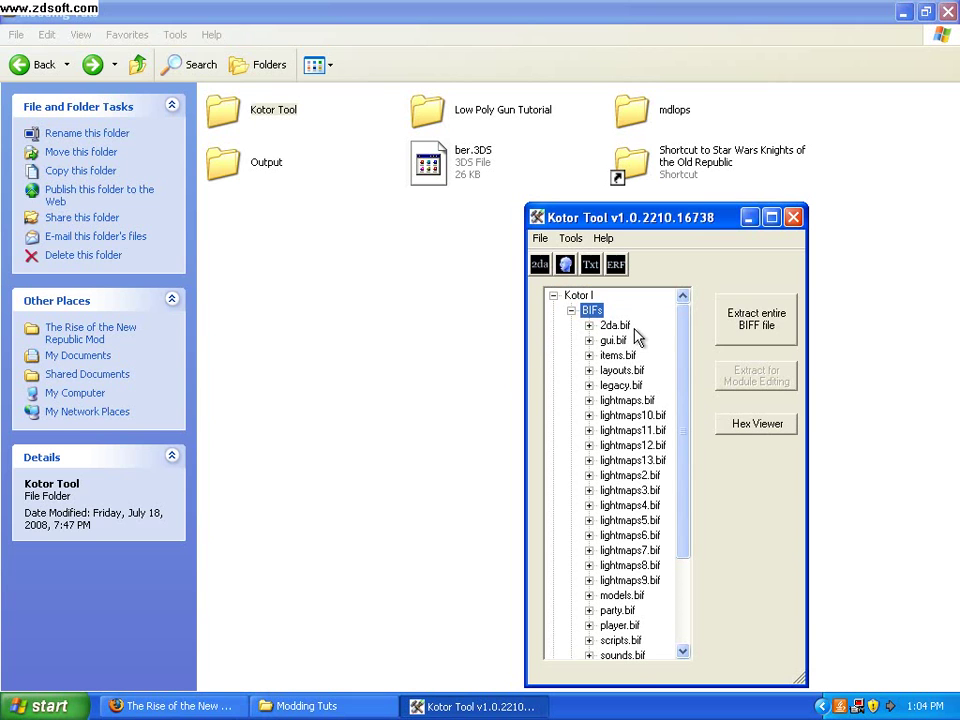
scroll(497, 477, "down", 2)
scroll(497, 477, "up", 2)
scroll(497, 477, "down", 3)
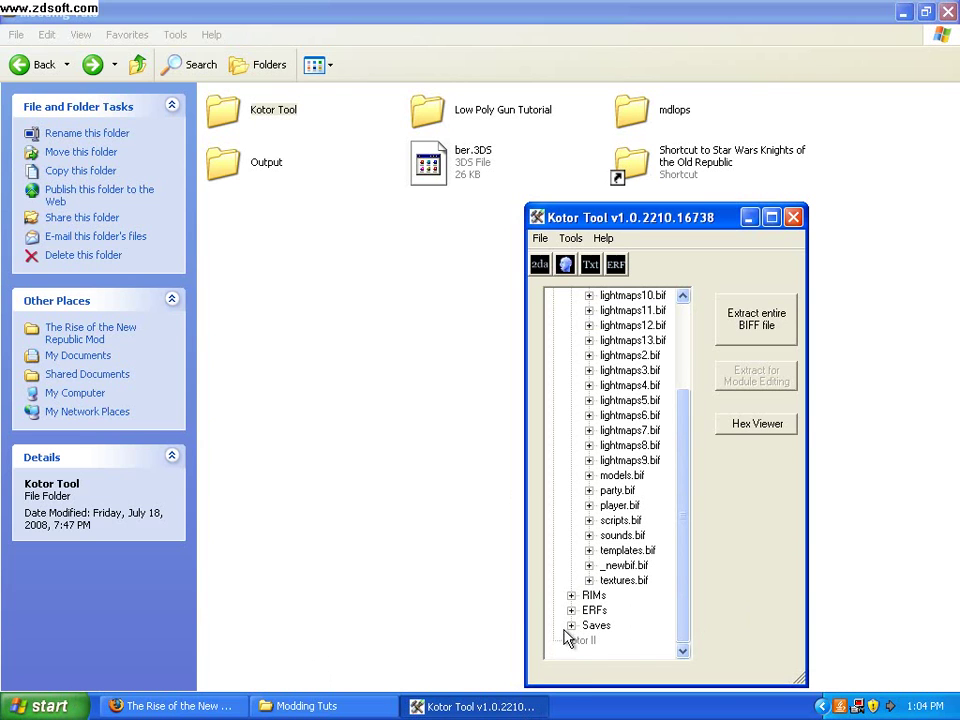
scroll(597, 588, "up", 2)
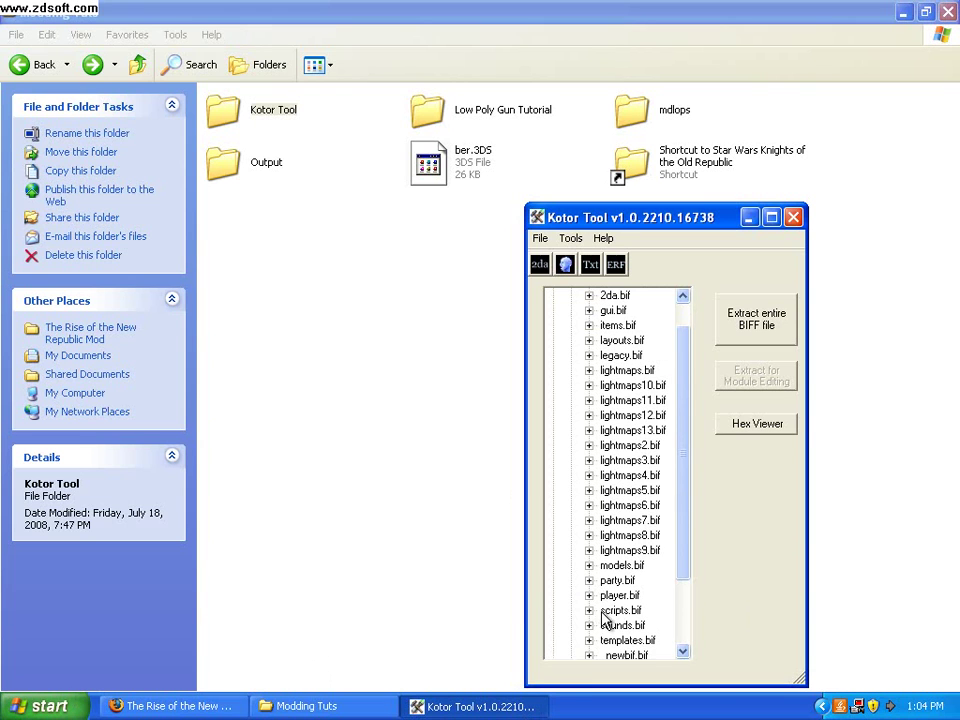
scroll(600, 610, "down", 2)
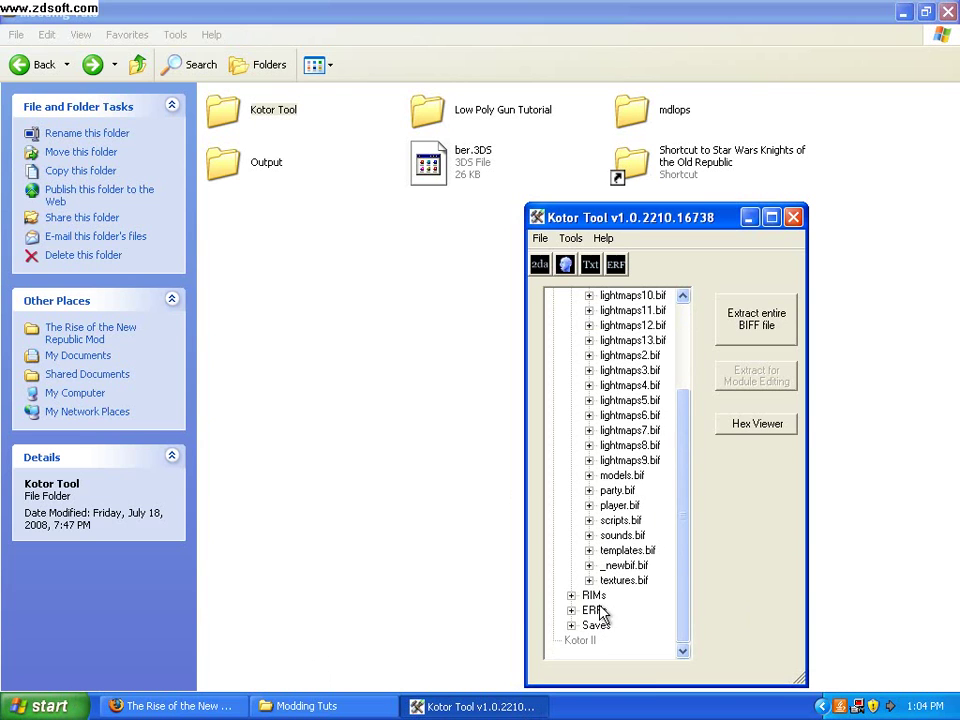
left_click(591, 476)
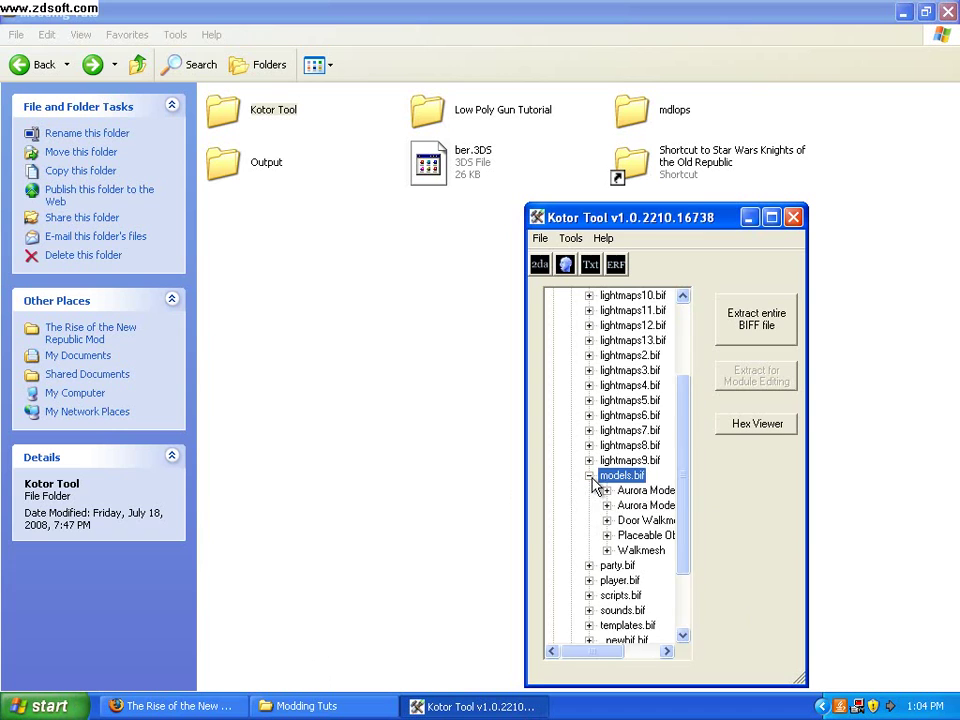
left_click(591, 476)
scroll(561, 568, "up", 3)
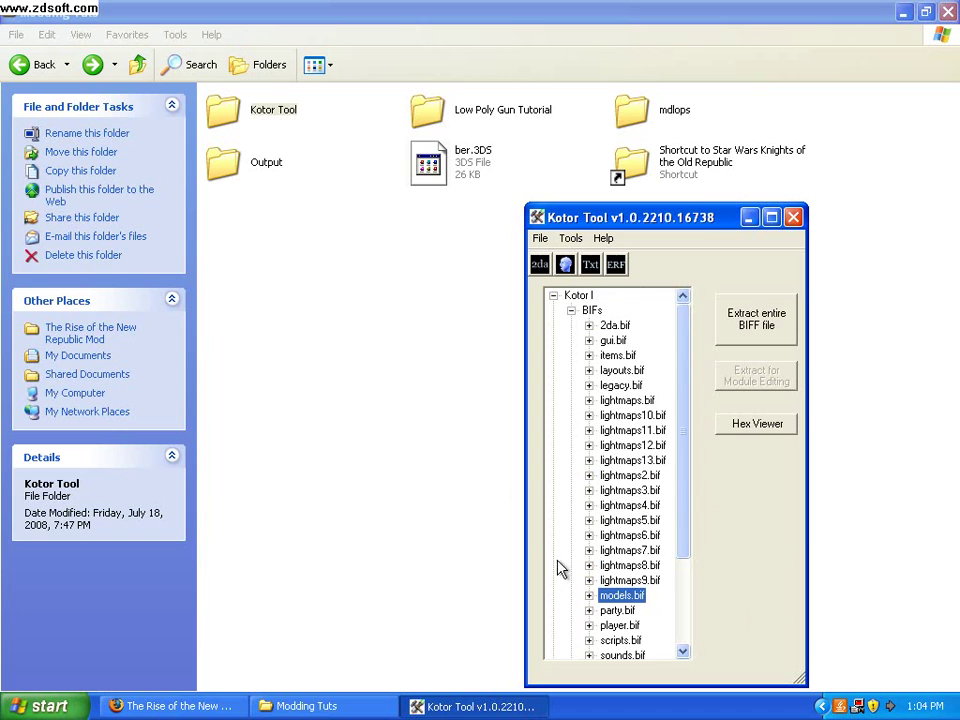
- Expand items.bif and its first Aurora Model group to list the .mdl files
left_click(589, 355)
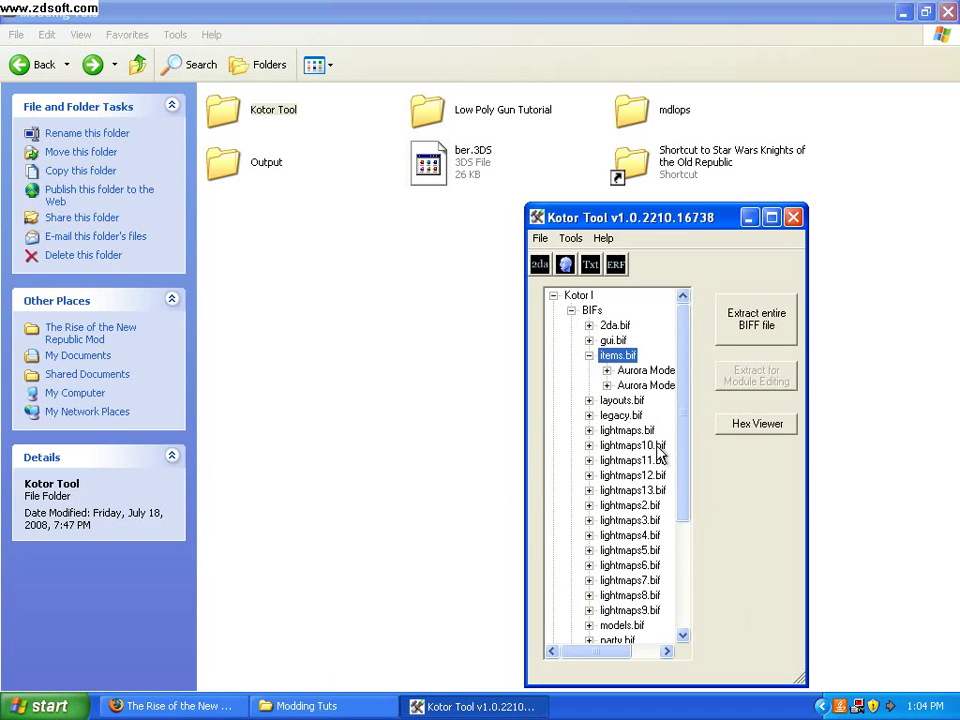
double_click(622, 371)
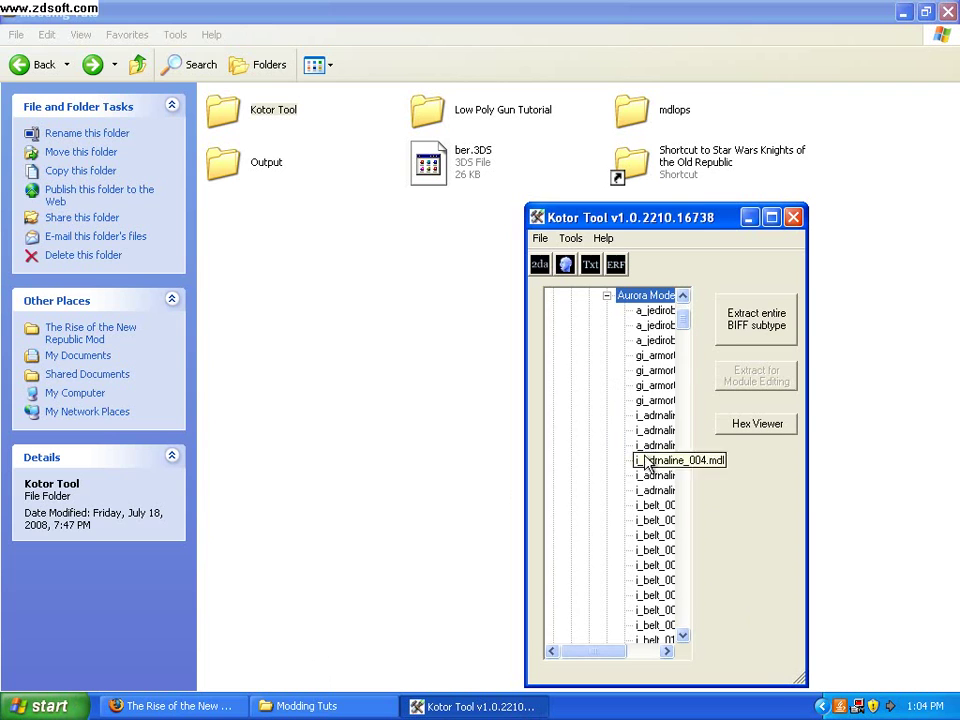
left_click_drag(579, 655, 686, 630)
left_click(683, 635)
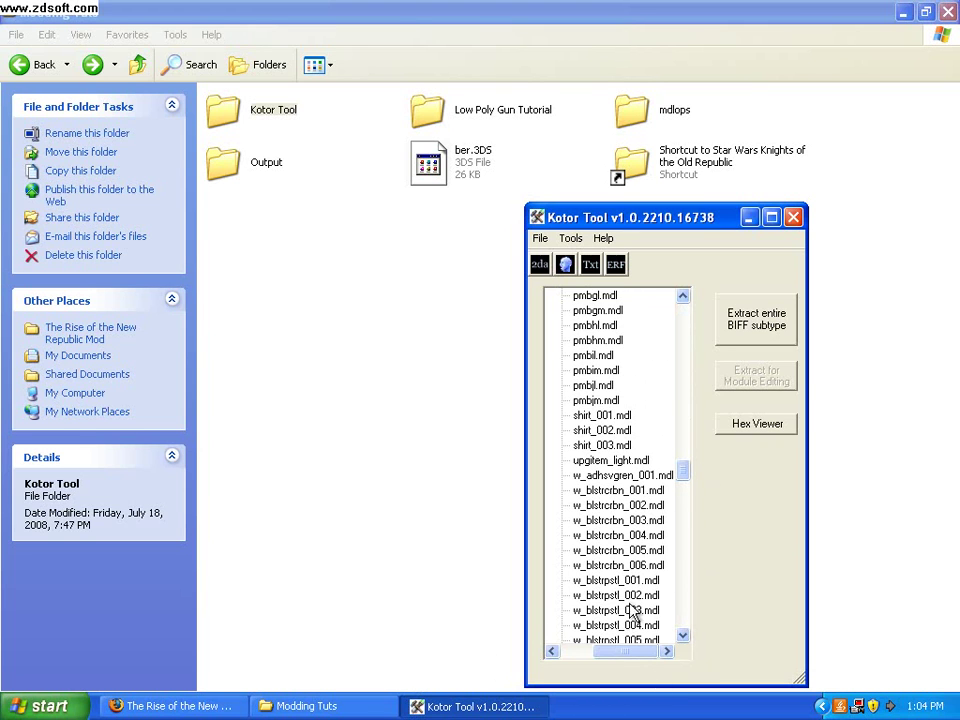
- Scroll the model list down to the blaster pistol entries like w_blstrpstl_001.mdl
scroll(553, 621, "down", 3)
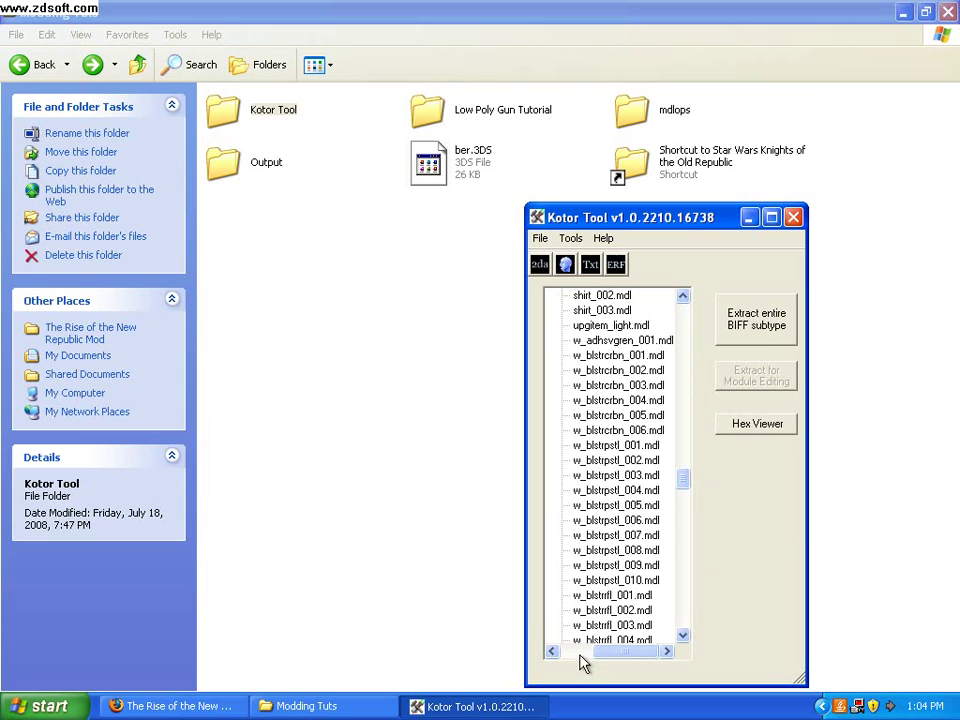
scroll(640, 624, "down", 3)
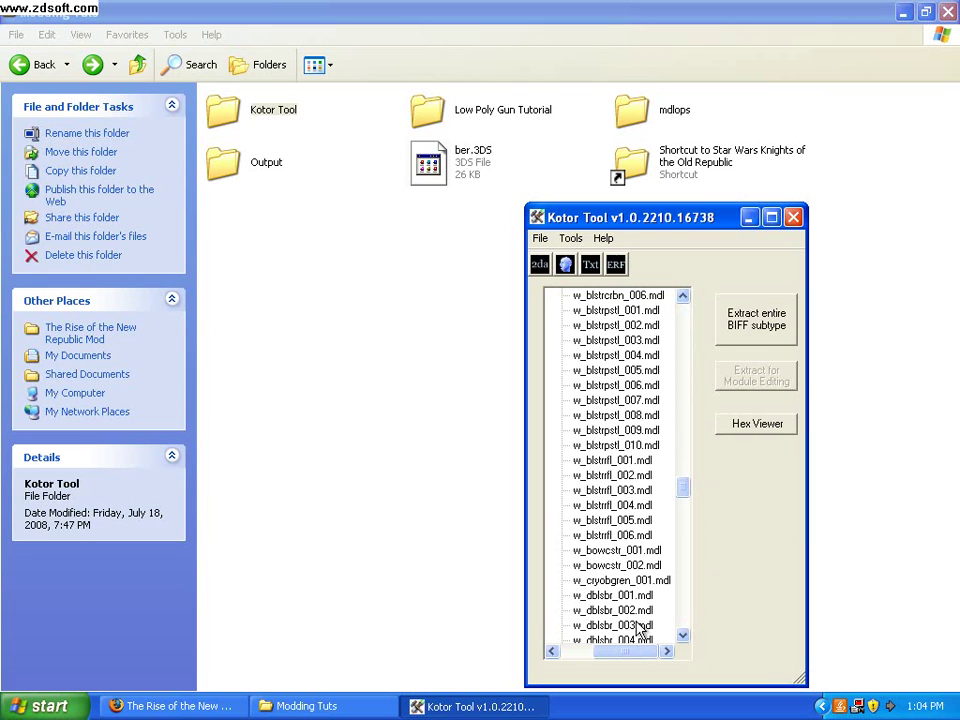
scroll(636, 624, "up", 1)
scroll(630, 626, "down", 2)
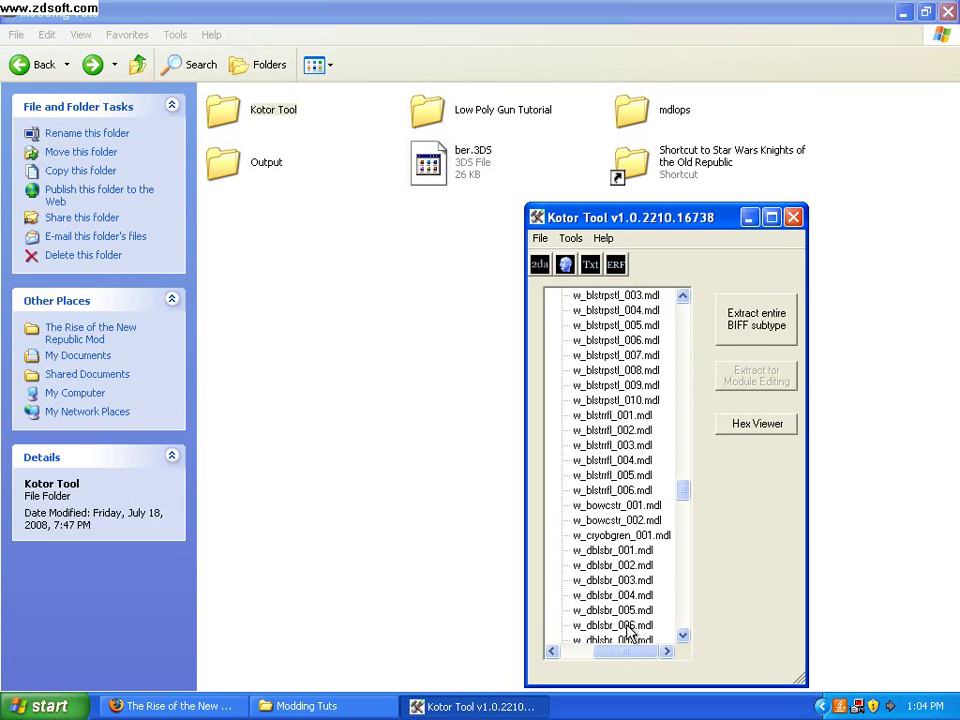
scroll(630, 628, "down", 2)
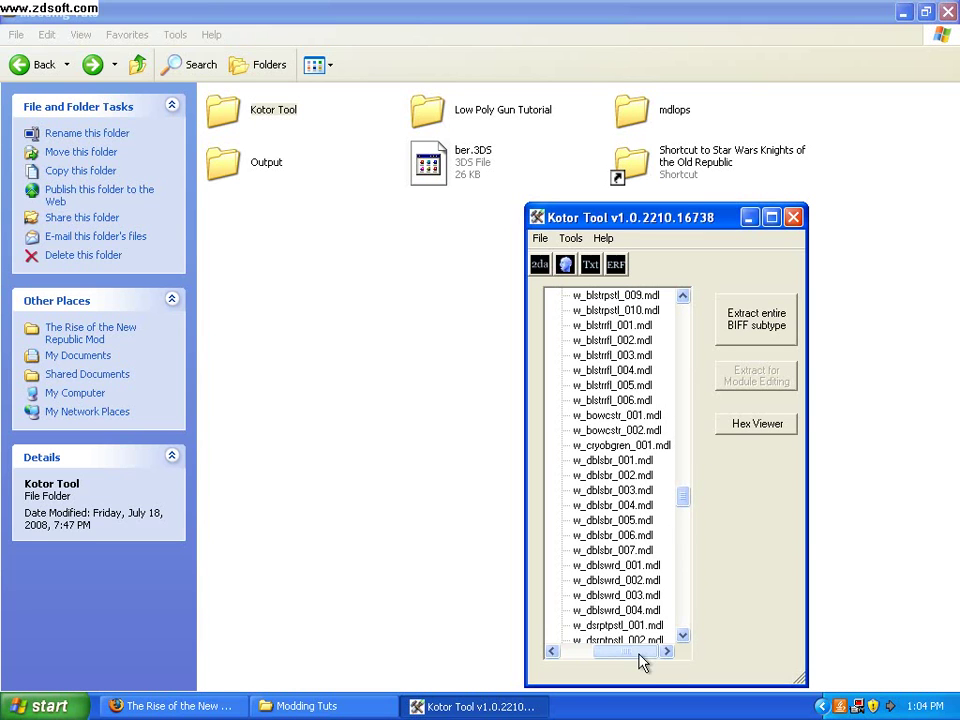
scroll(674, 615, "down", 1)
scroll(670, 605, "up", 4)
scroll(668, 612, "up", 4)
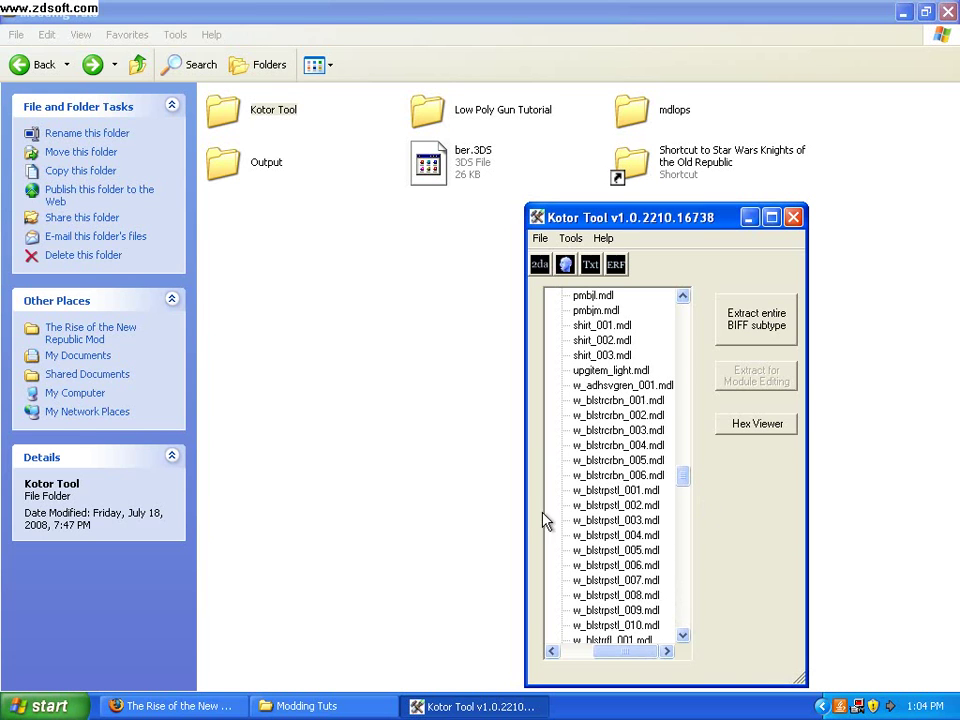
- Extract w_blstrpstl_001.mdl and save it to Modding Tuts as a 10 KB MDL file
left_click(607, 494)
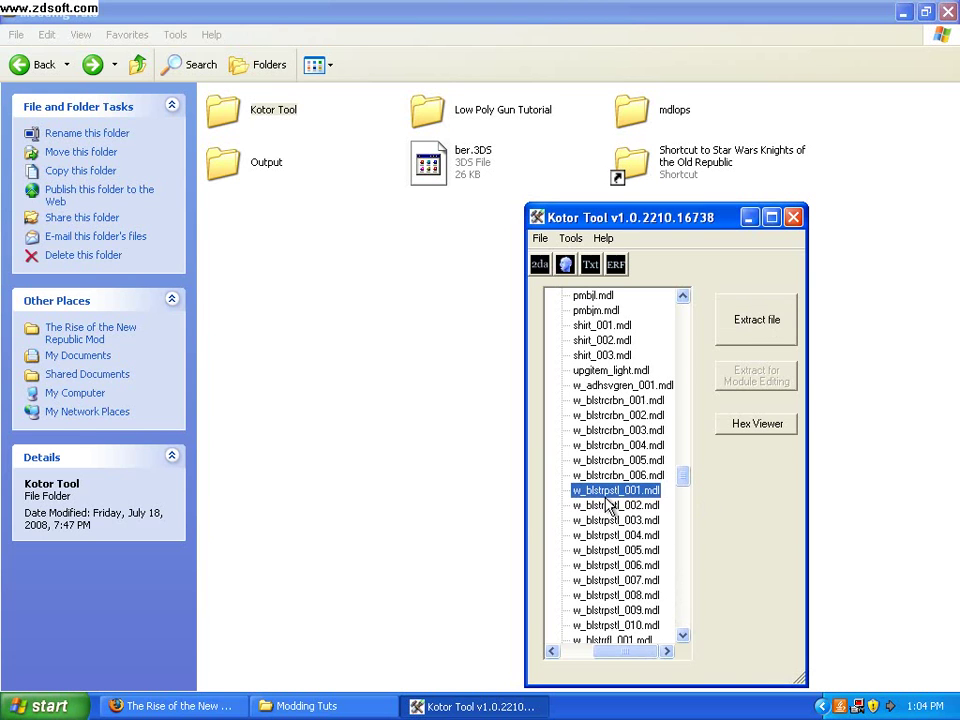
left_click(778, 320)
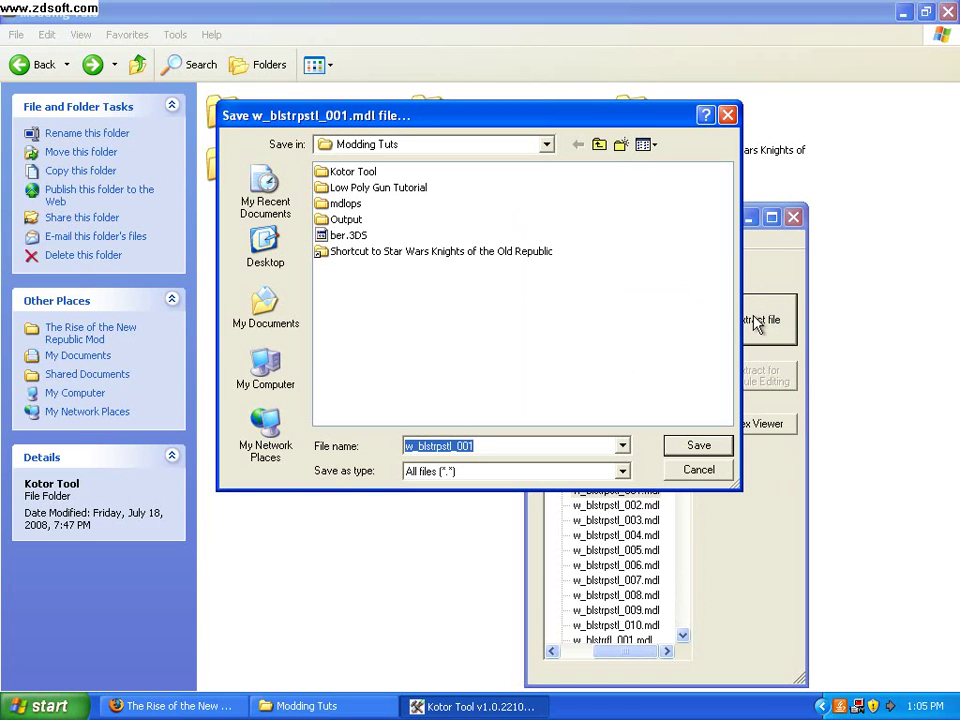
left_click(724, 445)
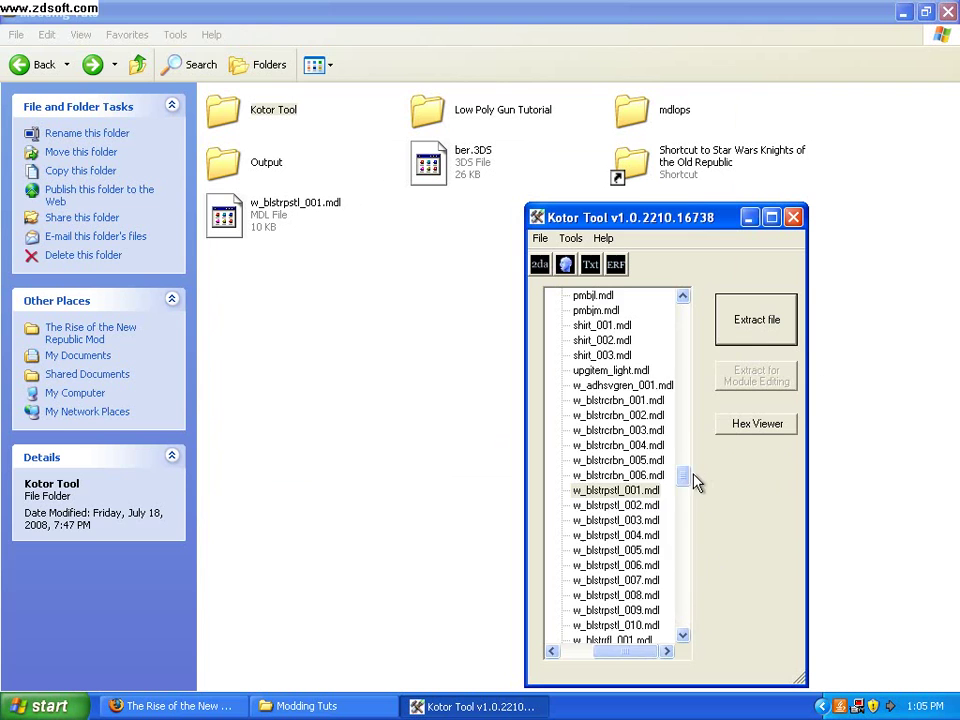
left_click_drag(686, 474, 683, 312)
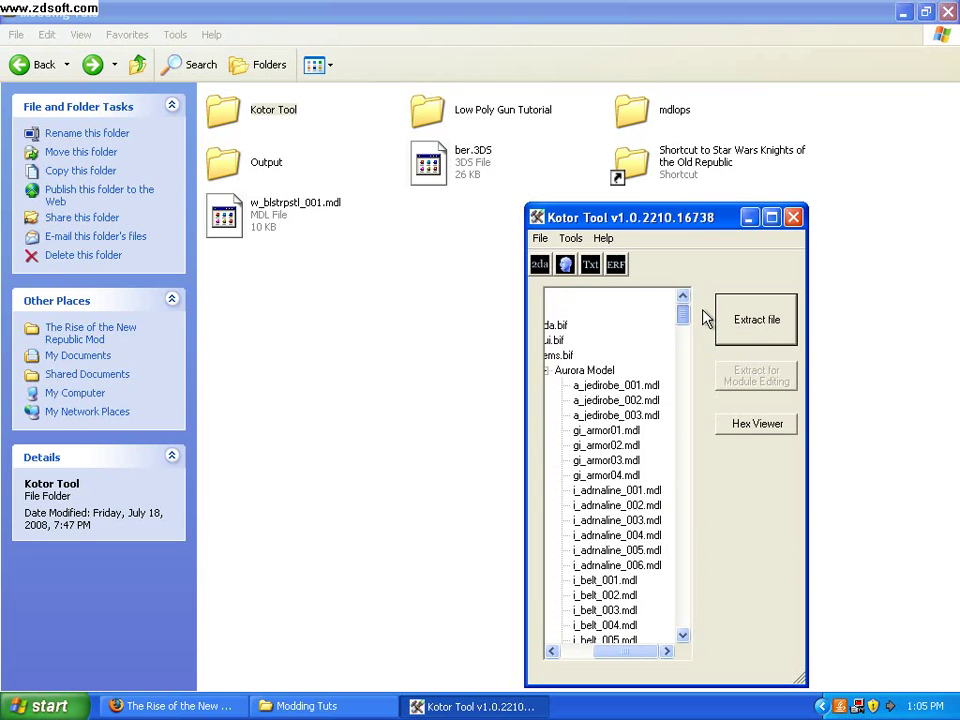
- Extract w_blstrpstl_001.mdx from the Aurora Model Extension group and save it to Modding Tuts
left_click(556, 371)
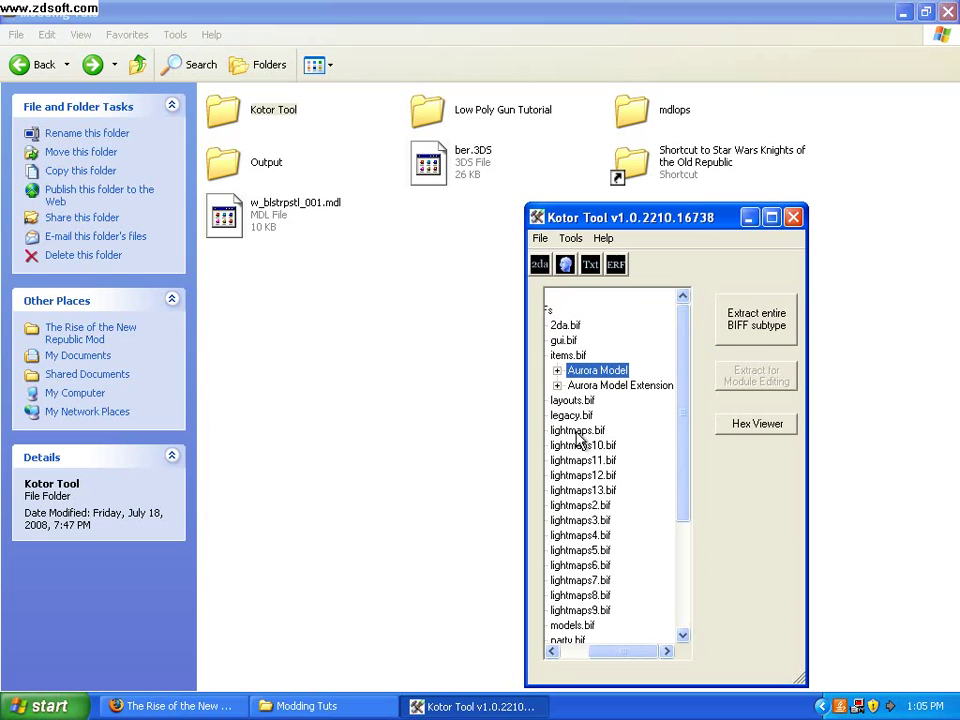
left_click(557, 386)
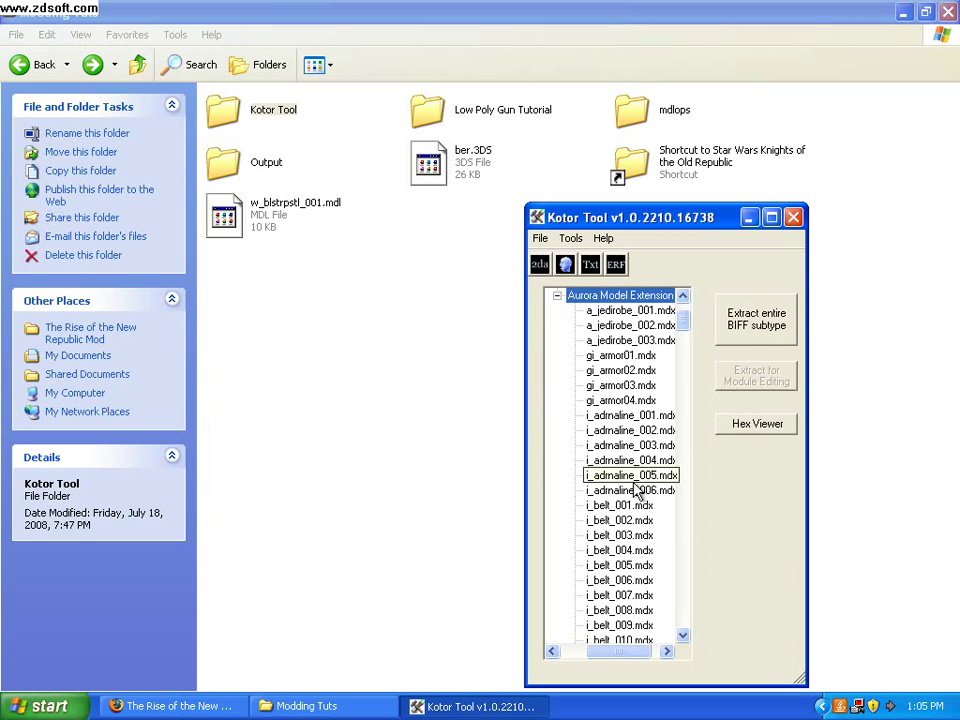
left_click(646, 446)
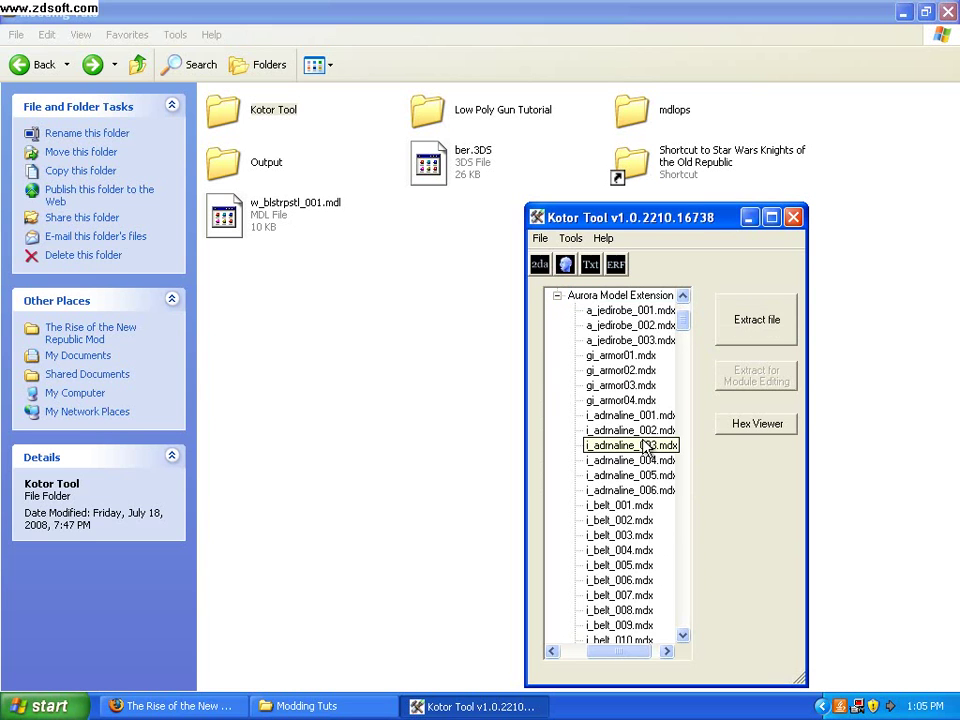
key("w")
scroll(660, 460, "down", 6)
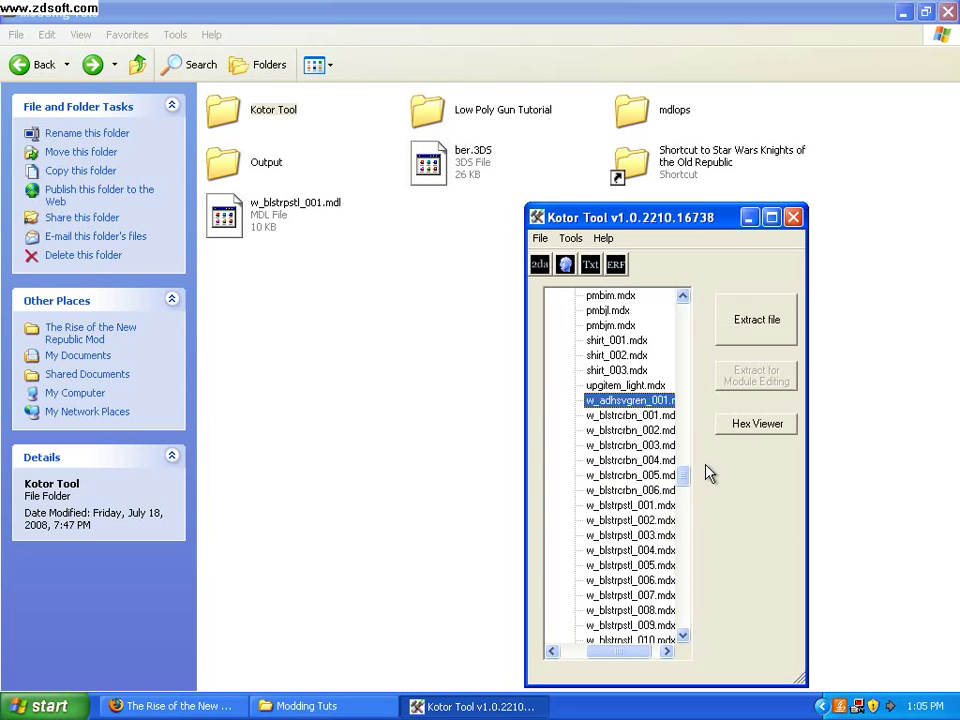
left_click(662, 506)
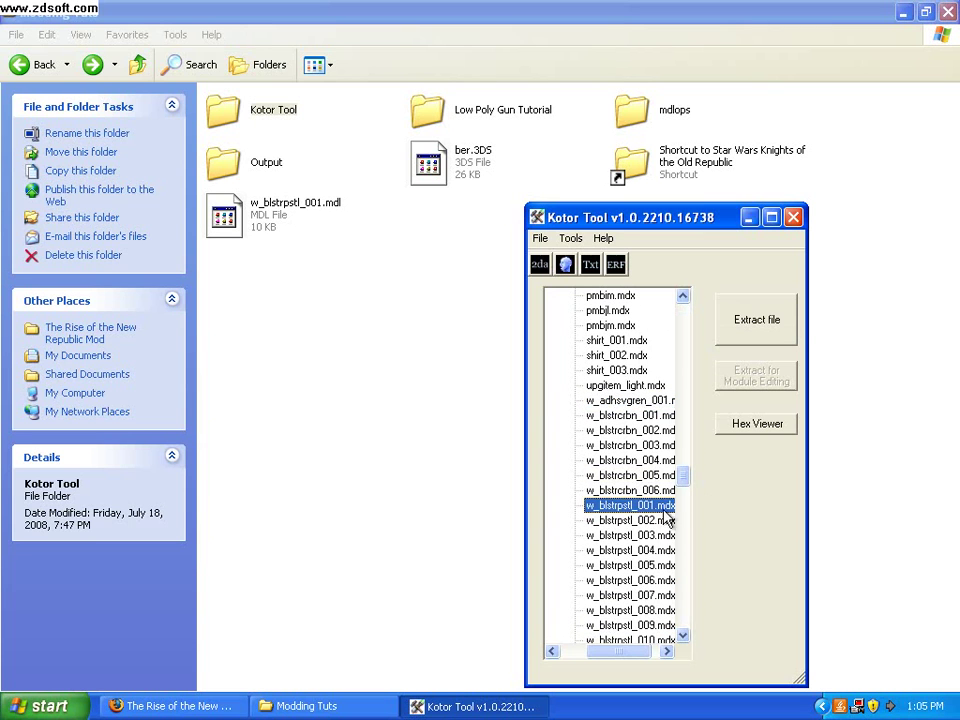
left_click(794, 330)
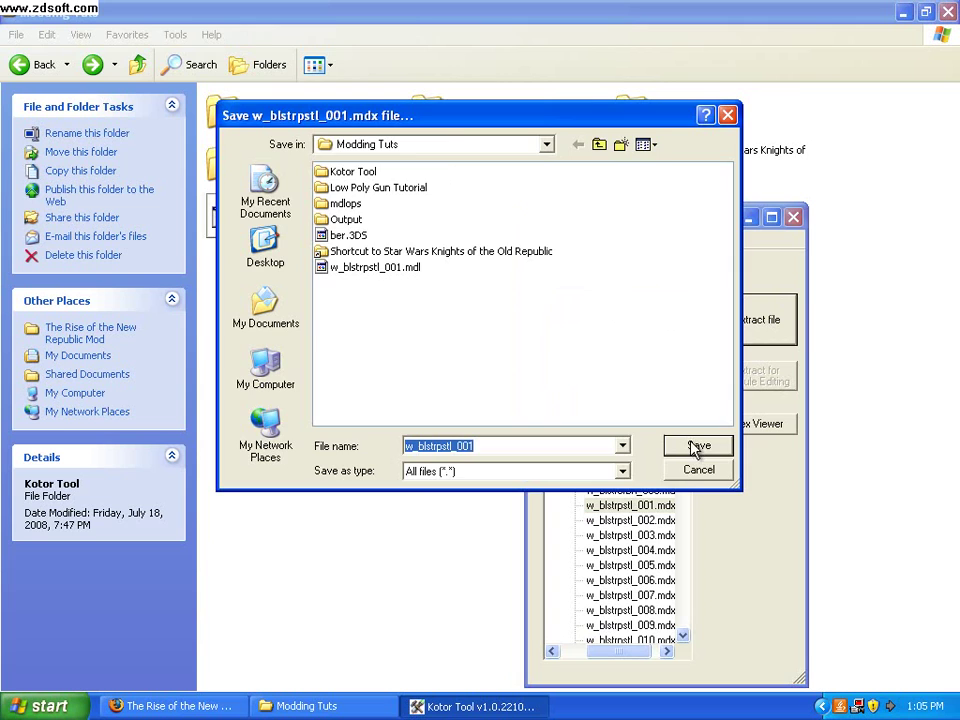
left_click(699, 450)
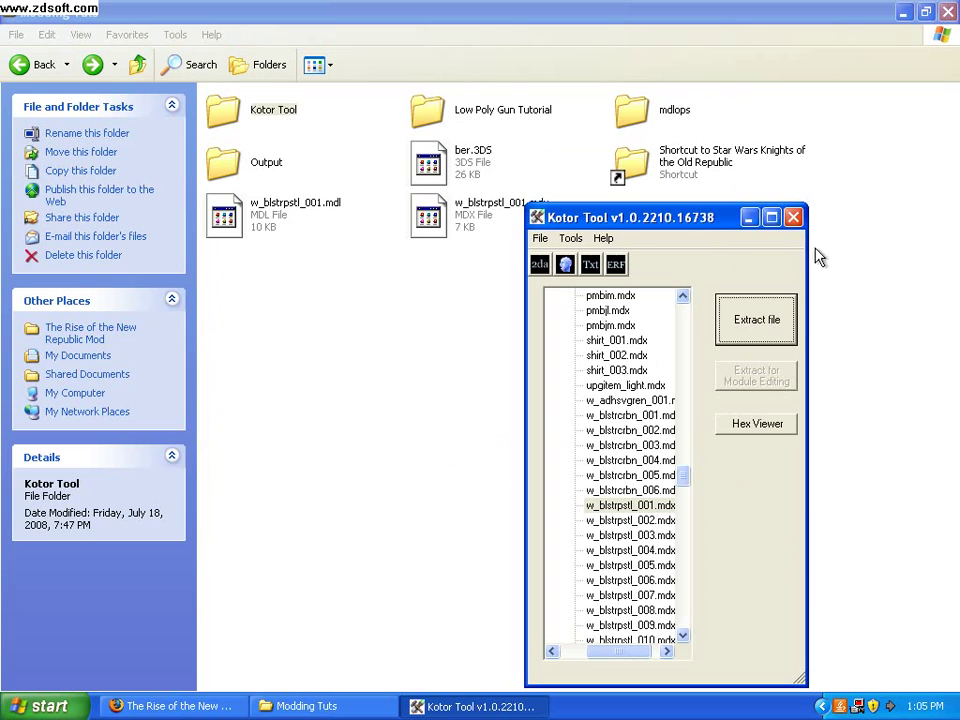
- Close Kotor Tool, launch MDLOps 0.5.0 from the mdlops folder, and select Kotor 1
left_click(795, 216)
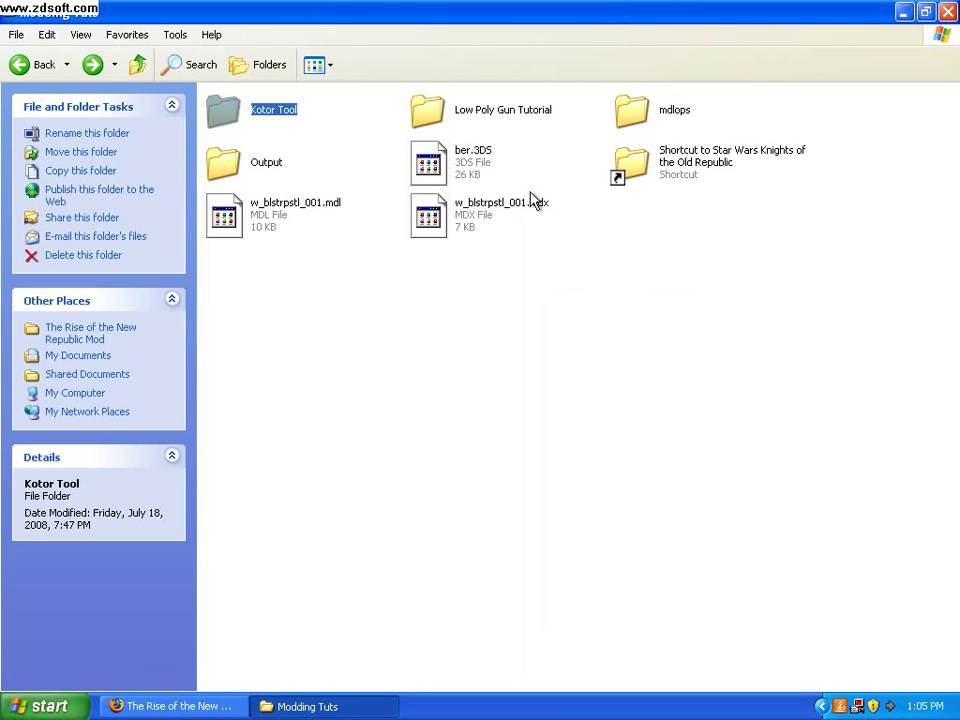
double_click(636, 110)
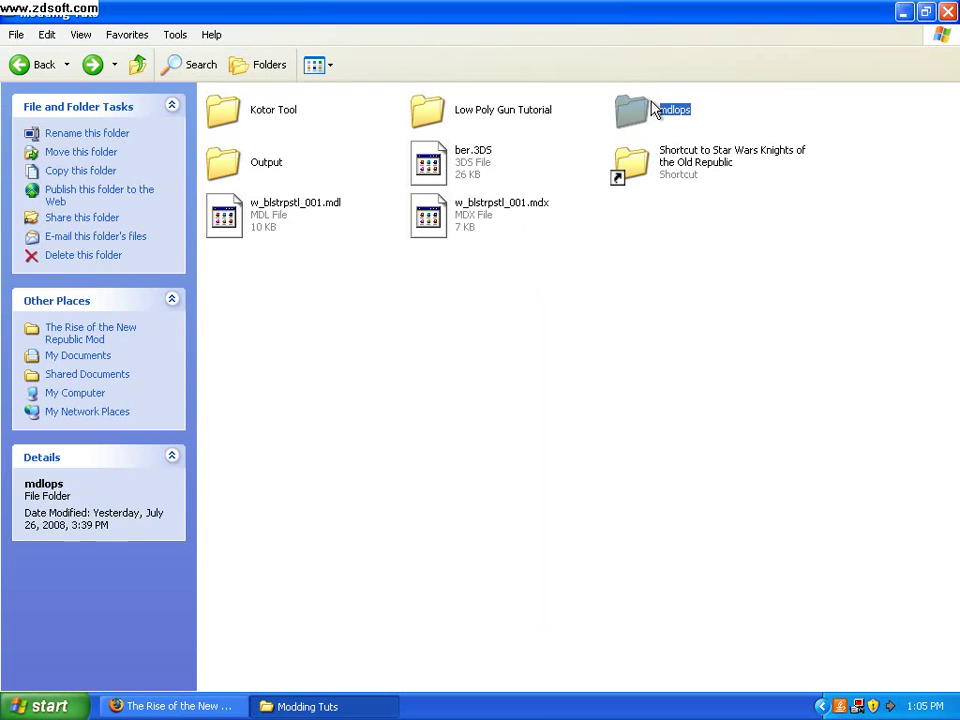
left_click(645, 170)
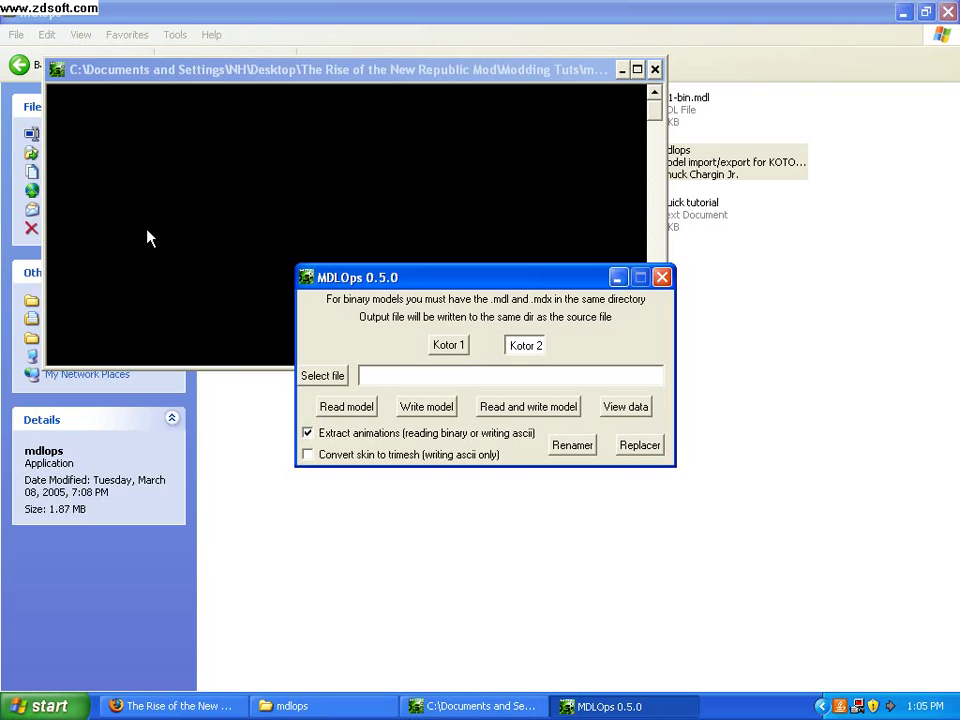
left_click(446, 352)
left_click(410, 225)
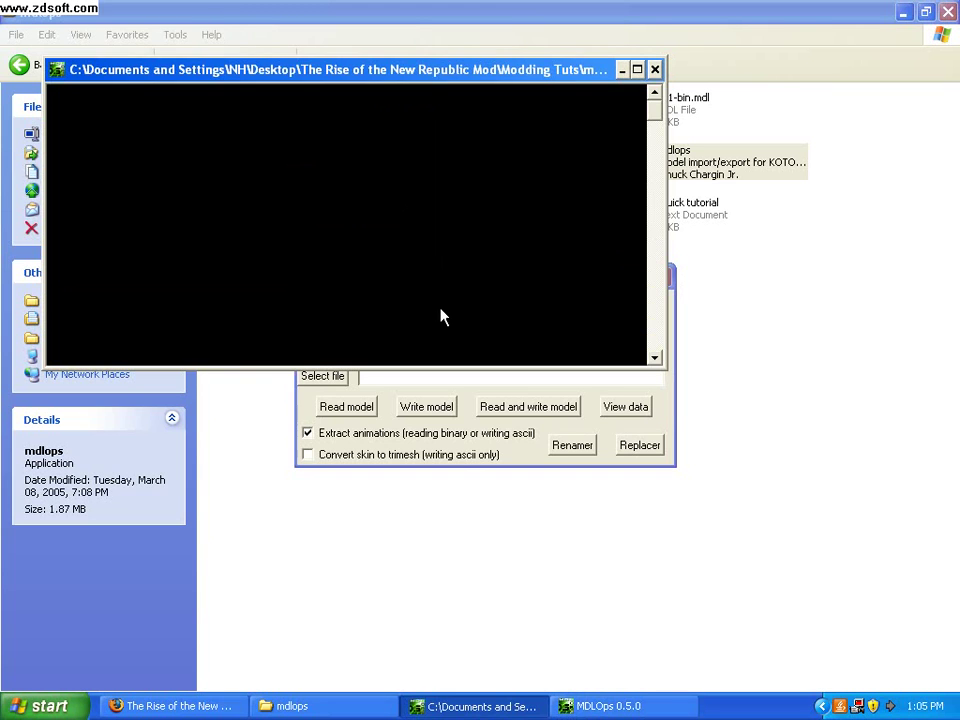
left_click(603, 399)
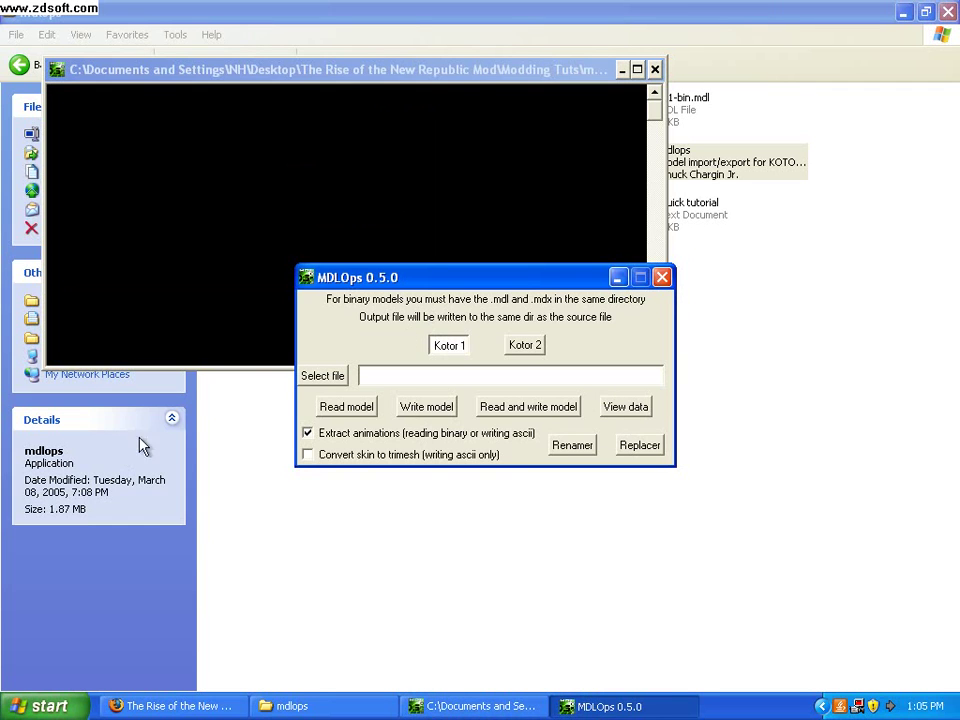
- Load w_blstrpstl_001.mdl from Modding Tuts into MDLOps, convert it to ASCII, and check the log
left_click(321, 377)
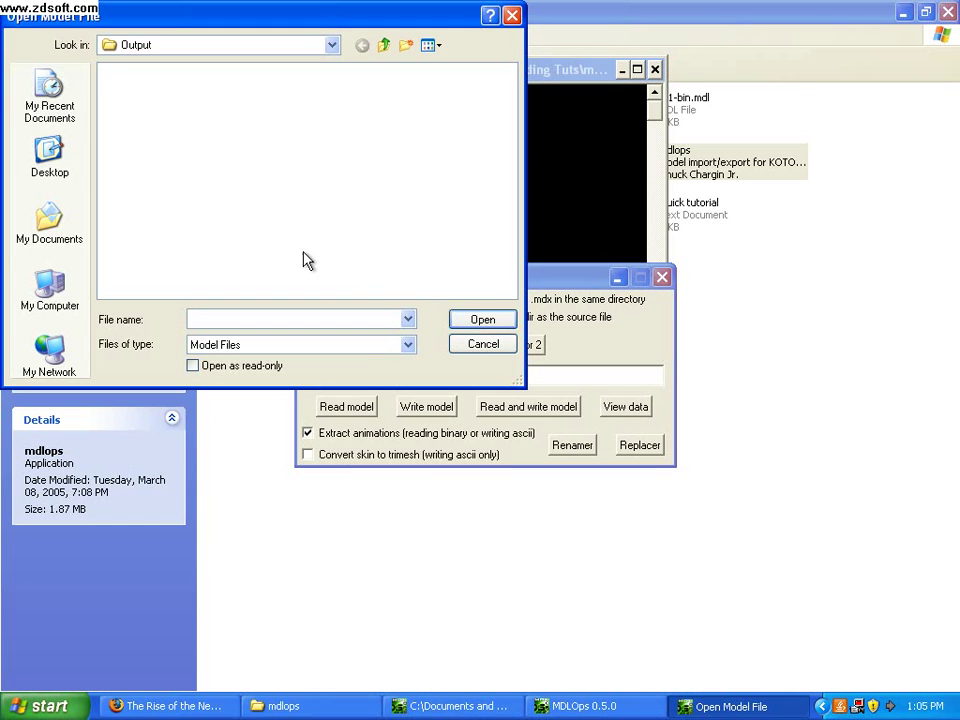
left_click(385, 45)
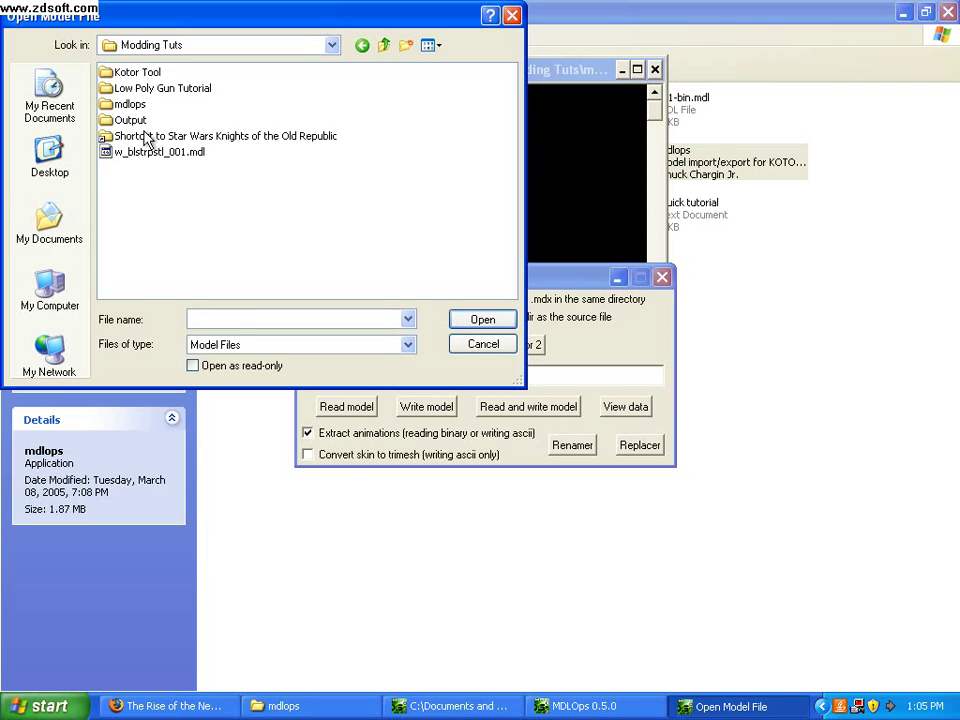
left_click(130, 152)
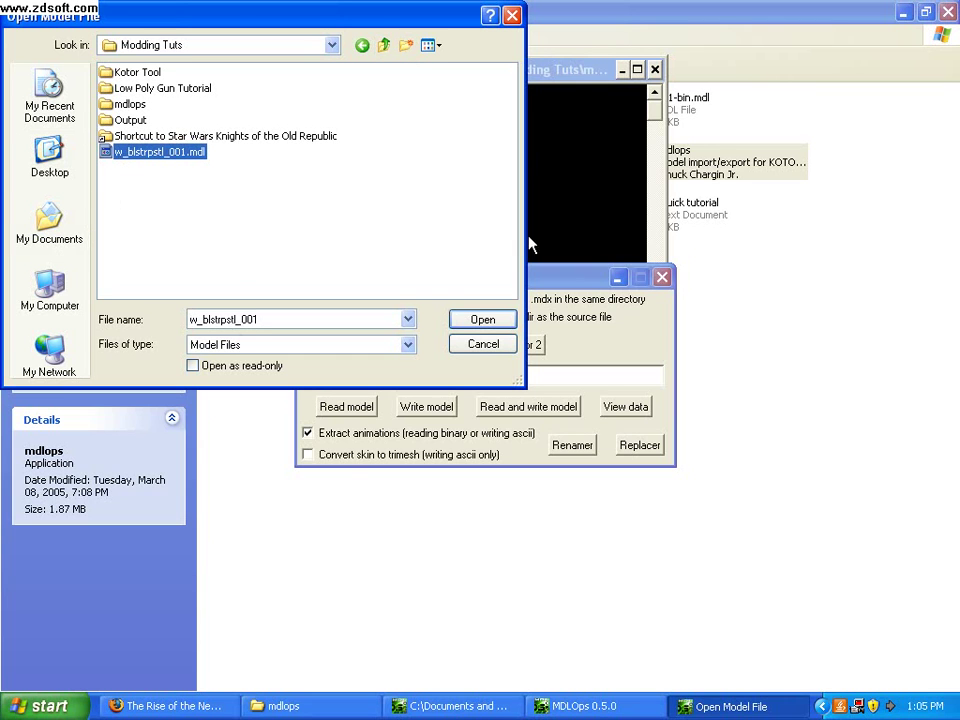
left_click(476, 322)
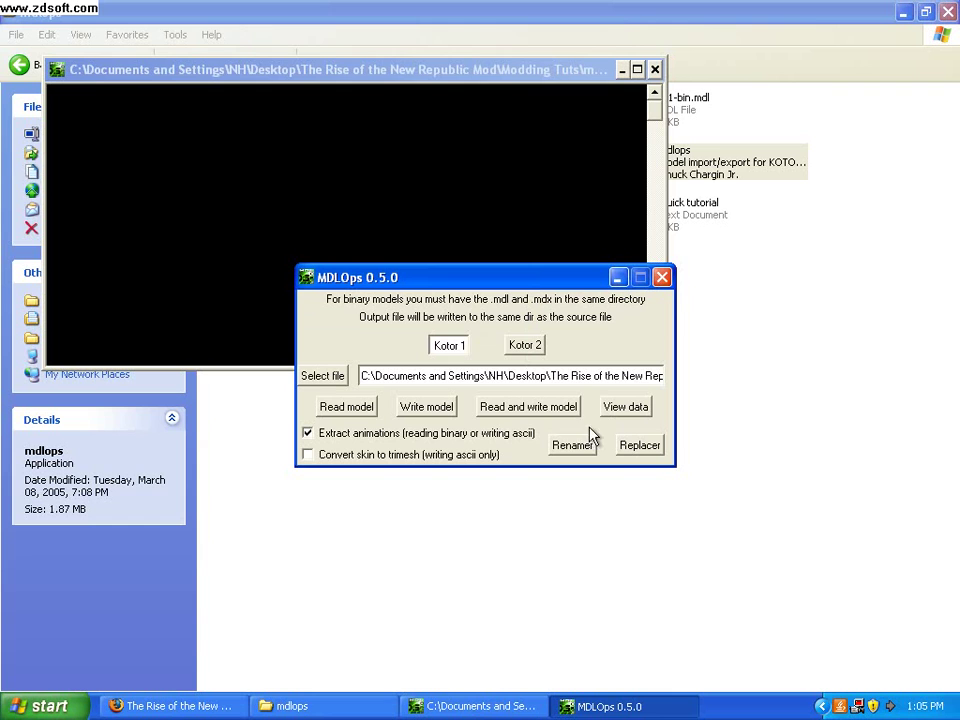
left_click(556, 416)
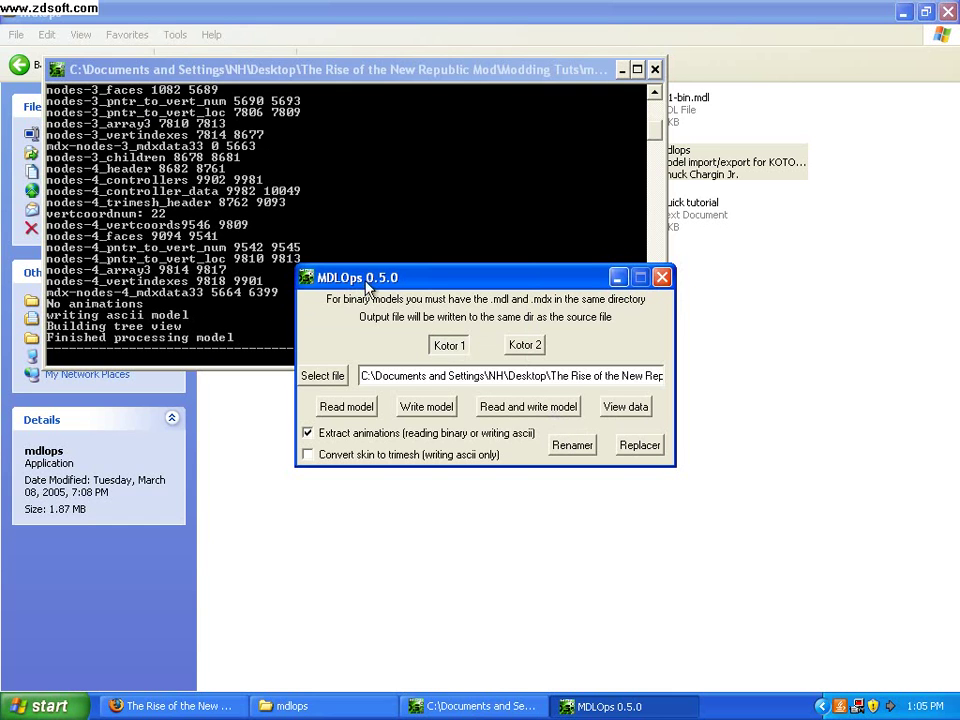
left_click(110, 353)
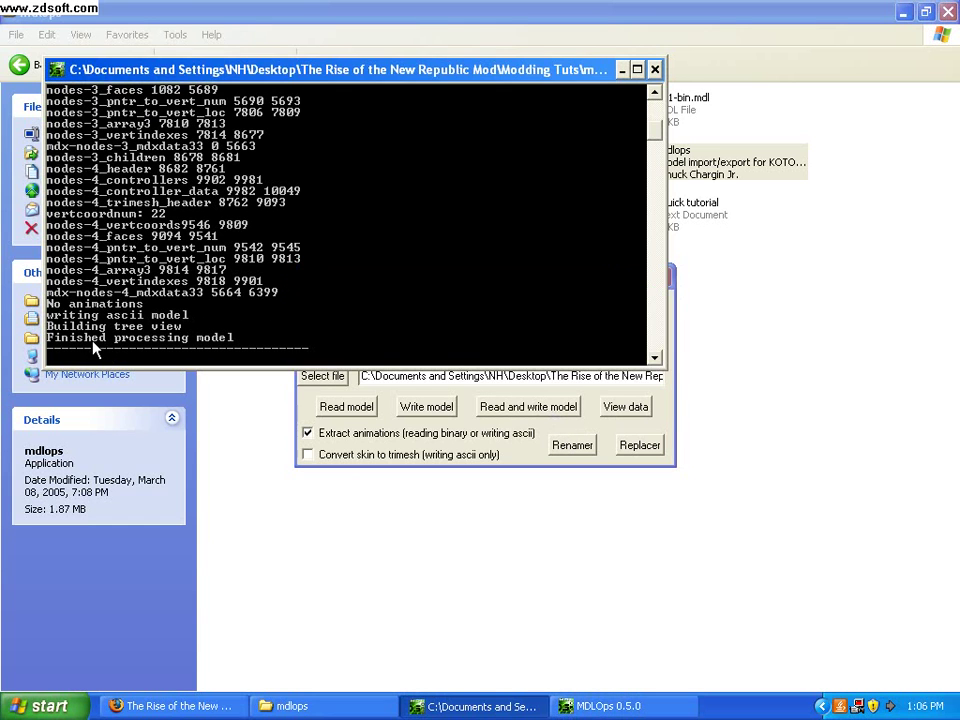
- Return Explorer to Modding Tuts and check the new 28 KB w_blstrpstl_001-ascii.mdl and textures file
left_click(310, 514)
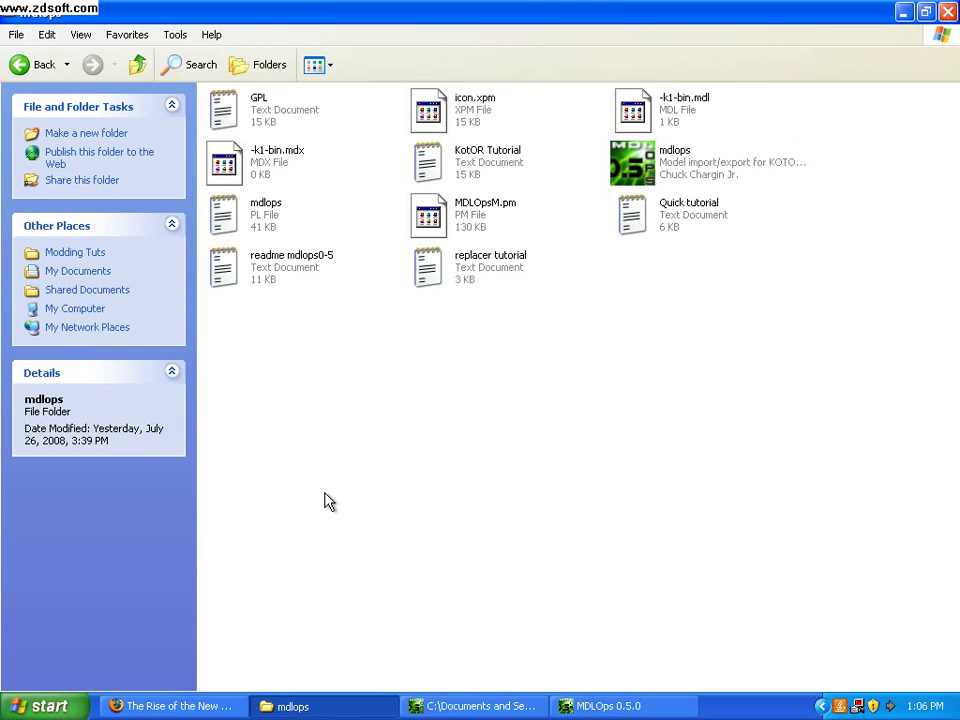
left_click(28, 68)
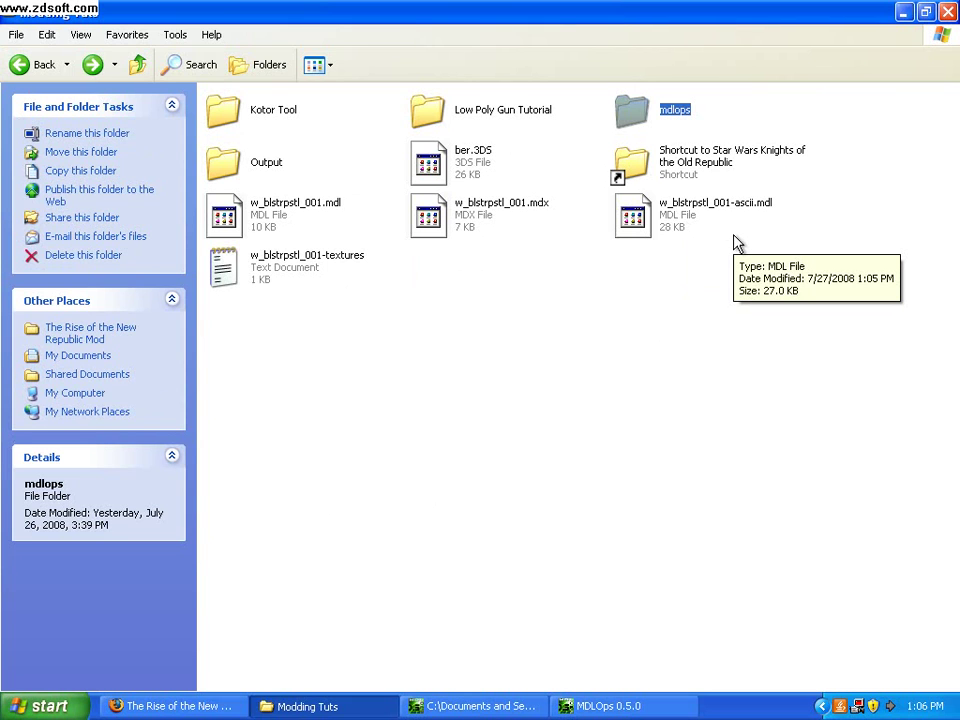
left_click(745, 299)
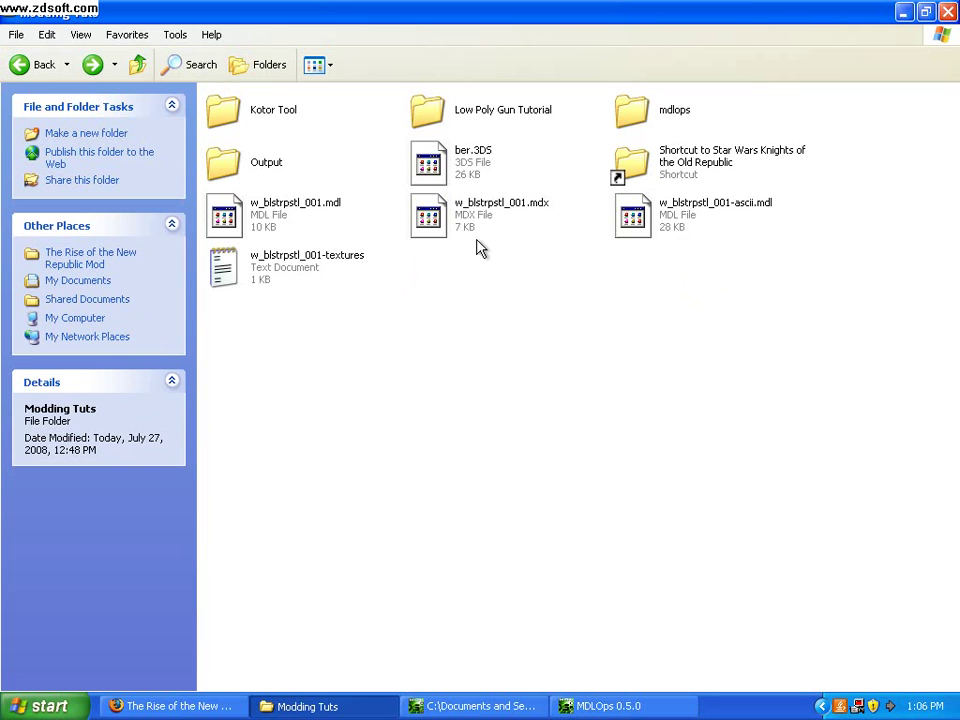
mouse_move(660, 226)
right_click(860, 703)
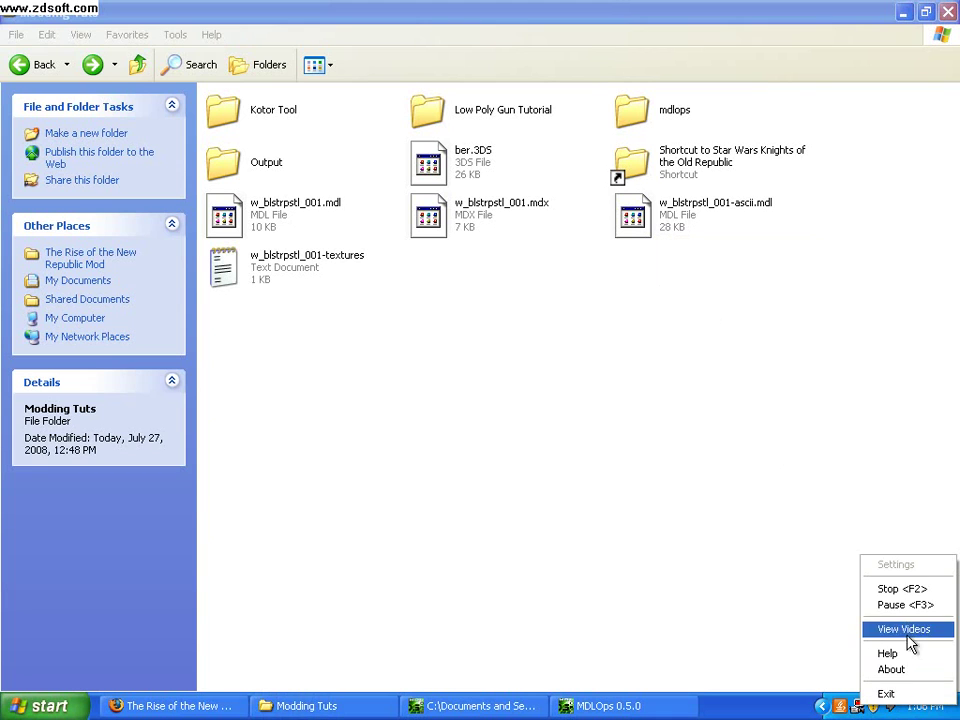